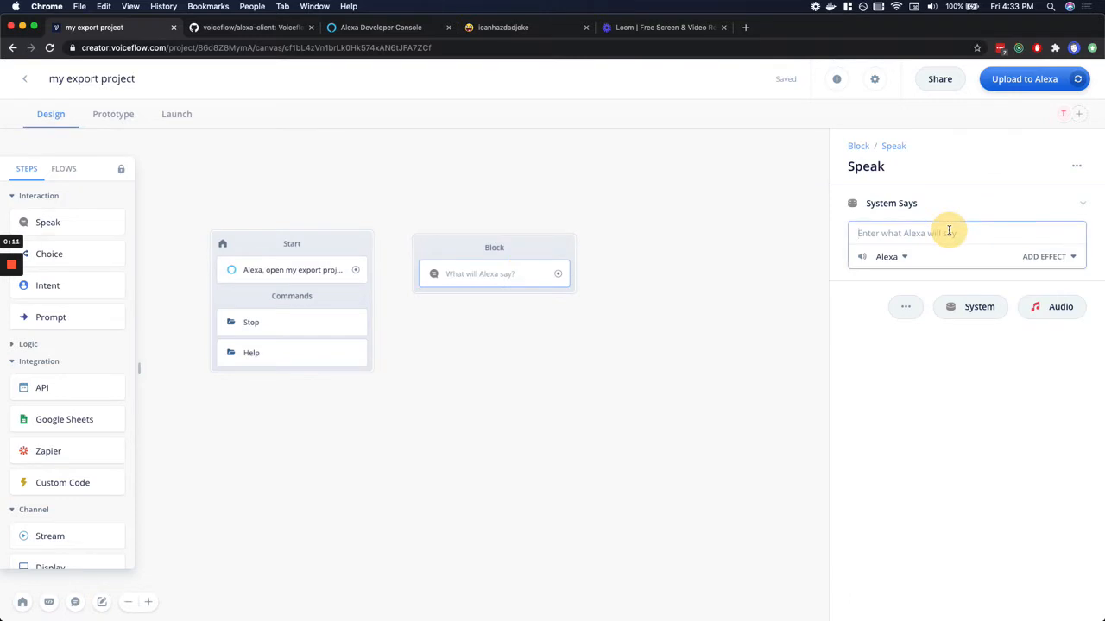
Set the Speak step's message to "would you like to hear a dad joke?" and connect the Start block to it
text(who)
click(656, 389)
drag(355, 269, 429, 274)
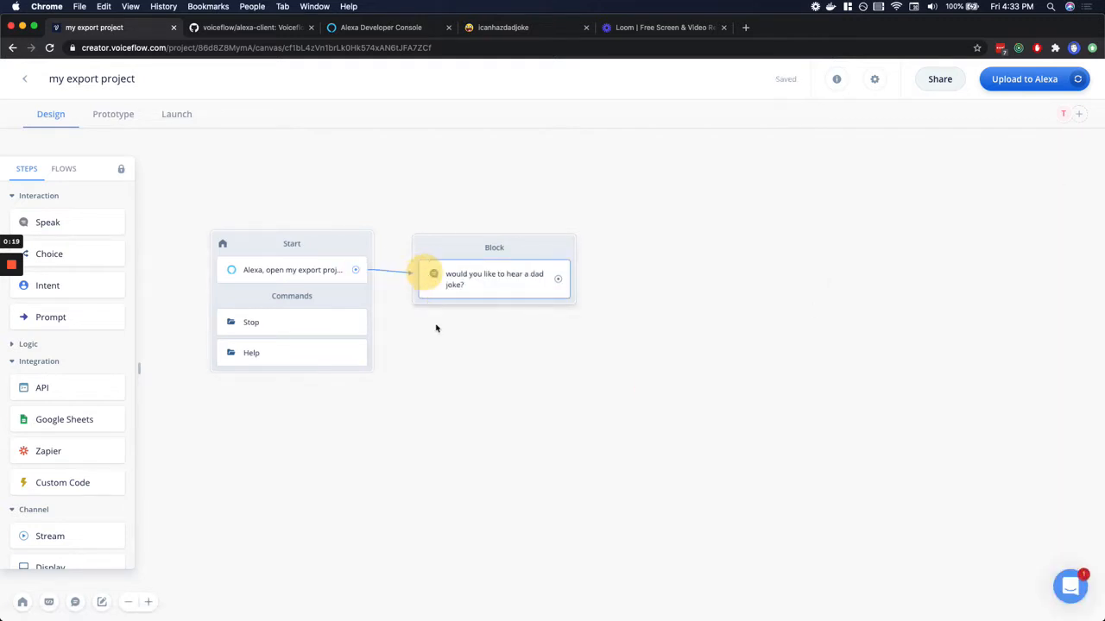
click(436, 275)
click(469, 403)
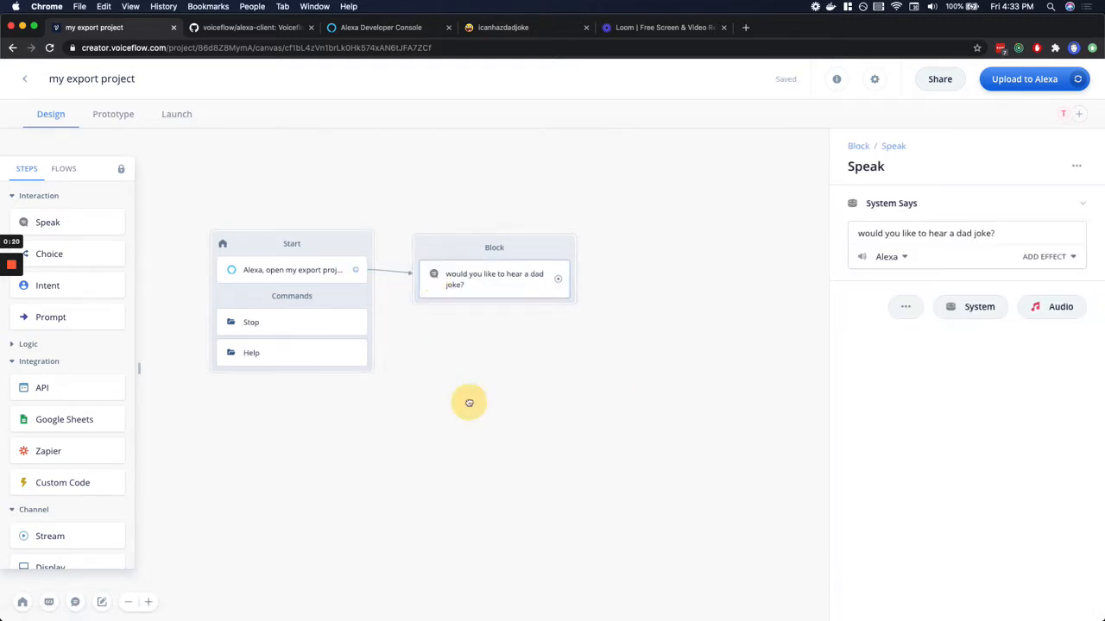
Add a Choice step beneath the dad joke question and assign the Yes intent to its first path
drag(58, 252, 485, 306)
click(884, 231)
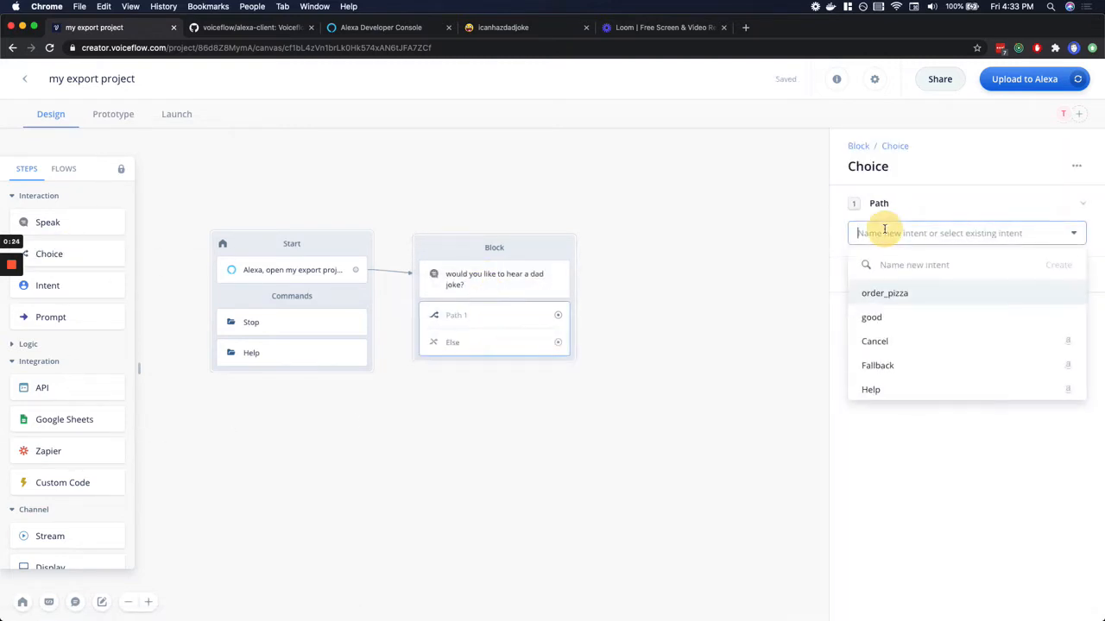
text(Yes)
key(Return)
click(658, 371)
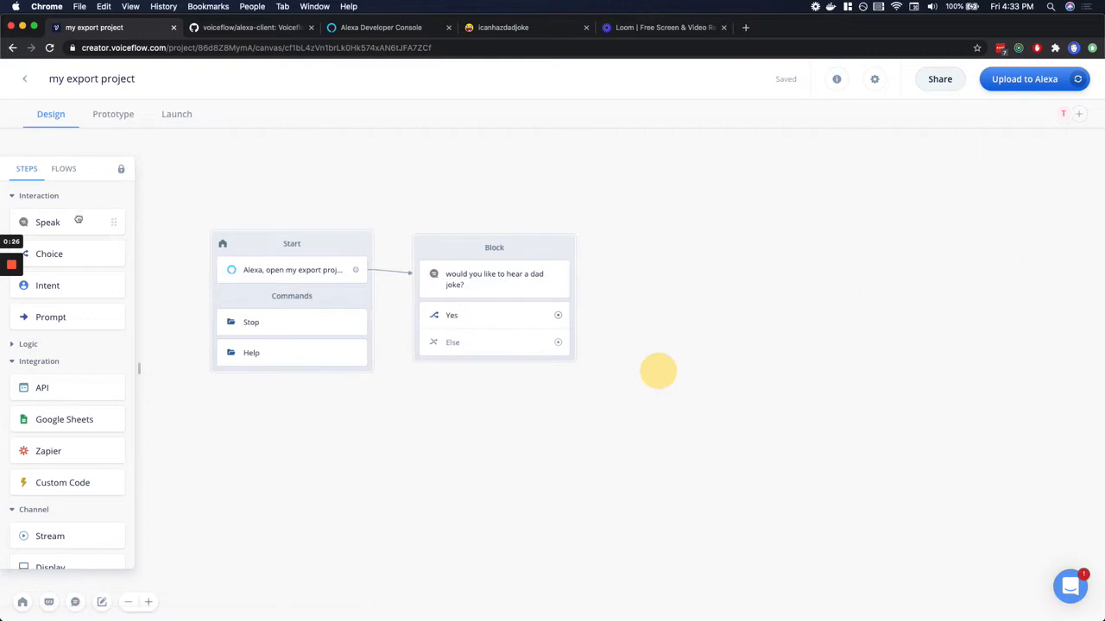
Add two Speak blocks to the canvas, linking one to the Yes path and the other to the Else path
drag(78, 221, 728, 299)
drag(557, 316, 671, 337)
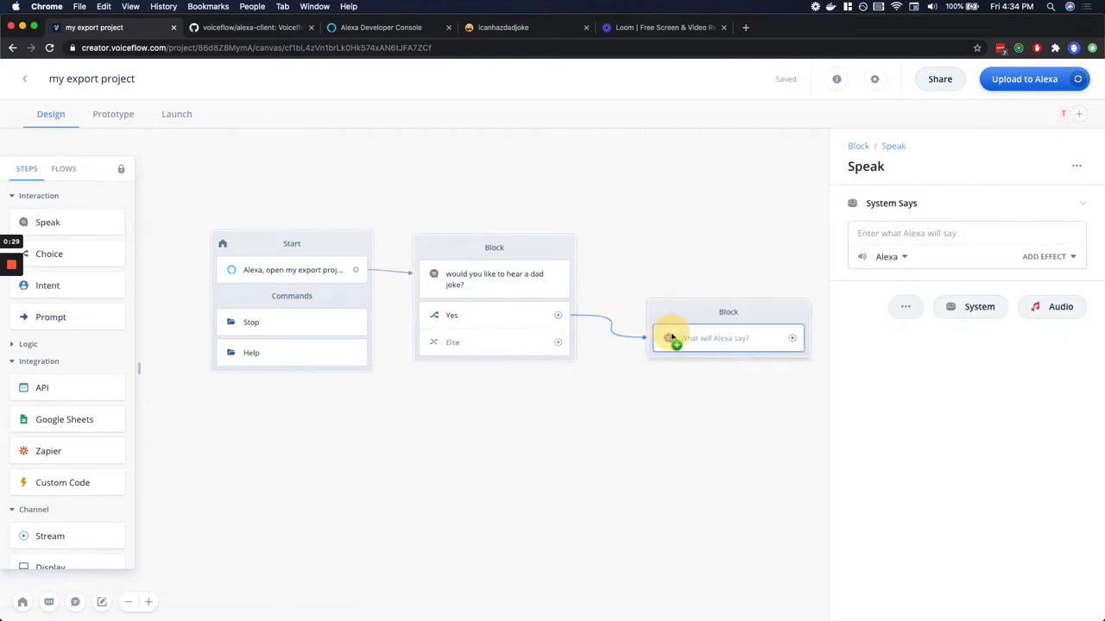
drag(52, 222, 654, 392)
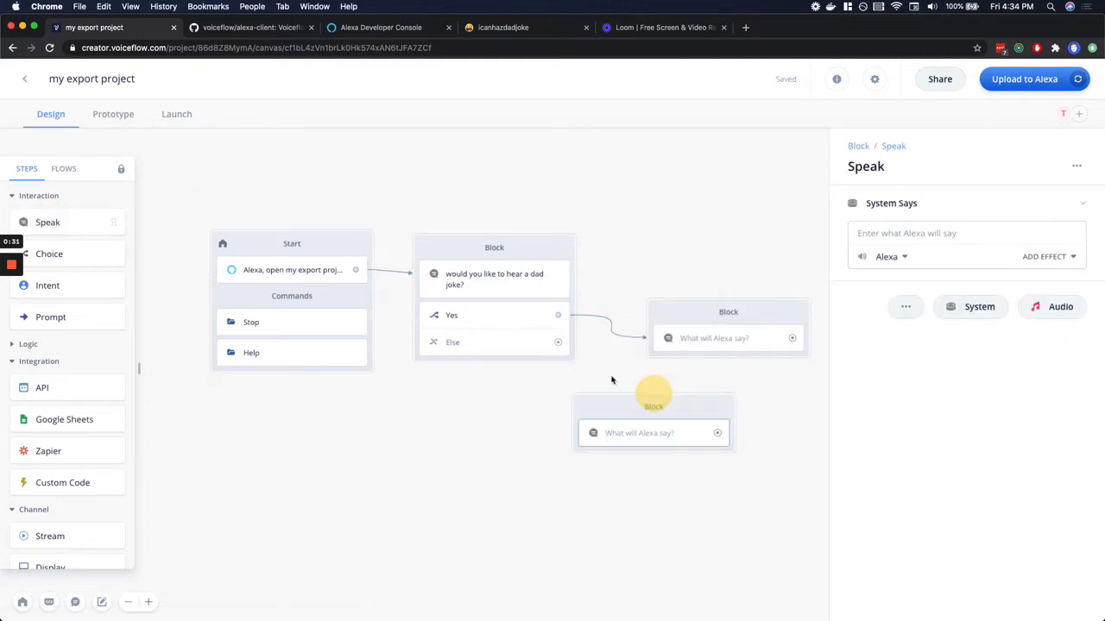
drag(558, 343, 610, 432)
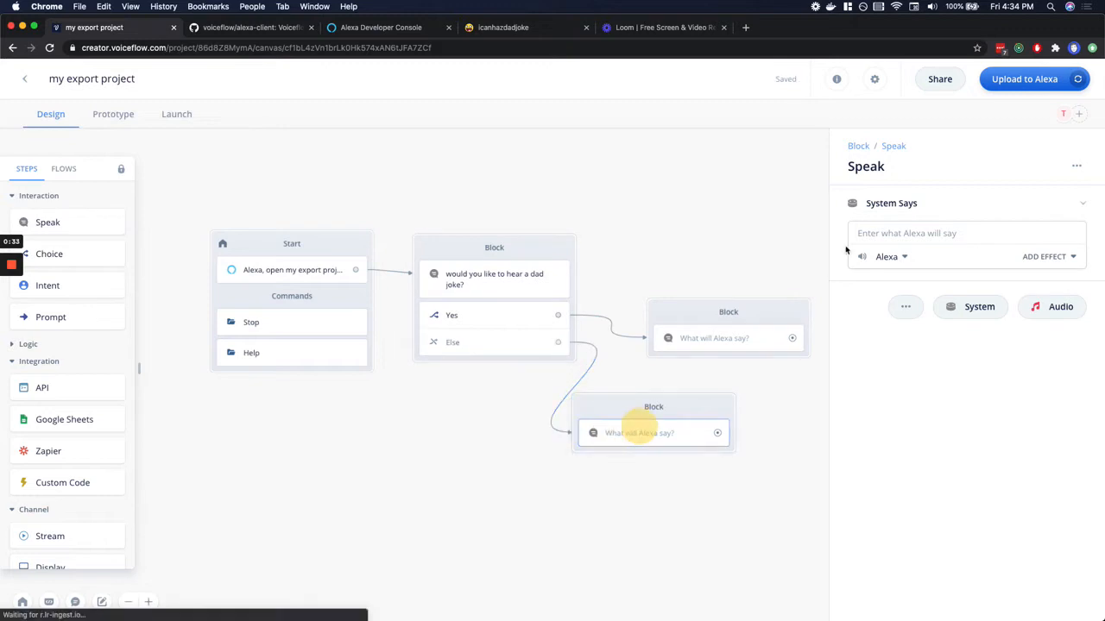
Make the Else path's Speak step say "well that sucks" and realign both response blocks beside the choice block
click(875, 234)
text(well that suck)
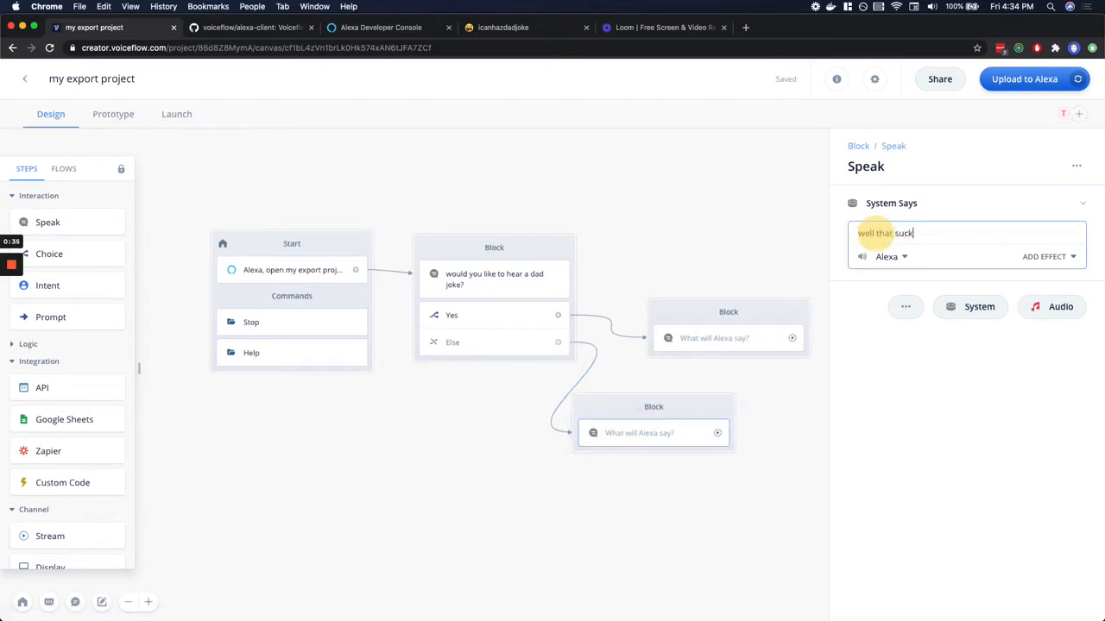
text(s)
click(780, 240)
drag(664, 318, 663, 285)
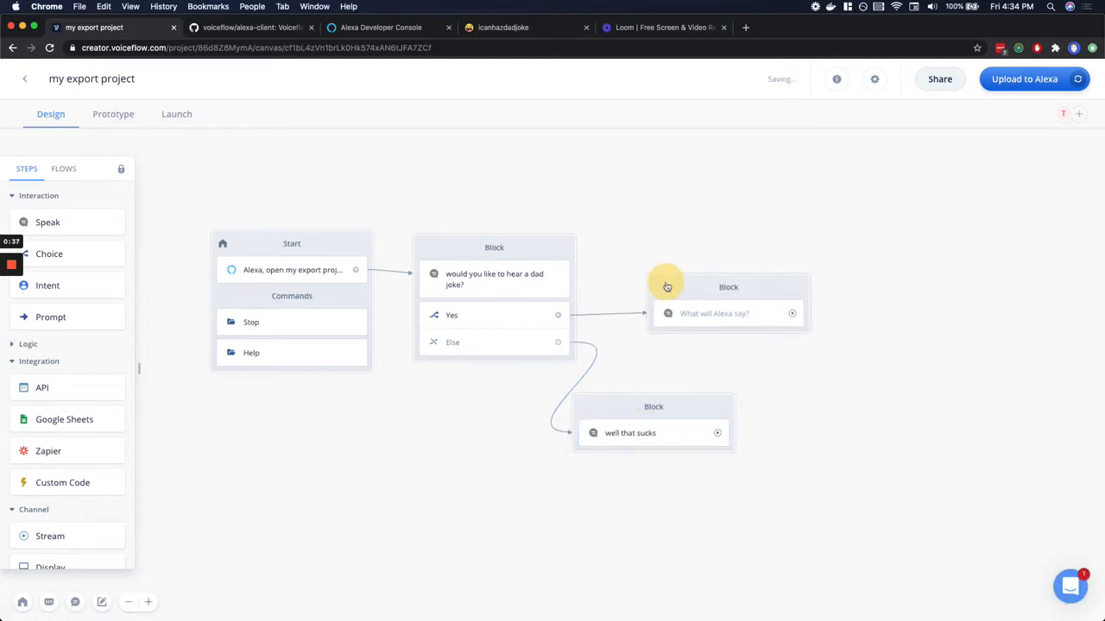
drag(609, 400, 701, 388)
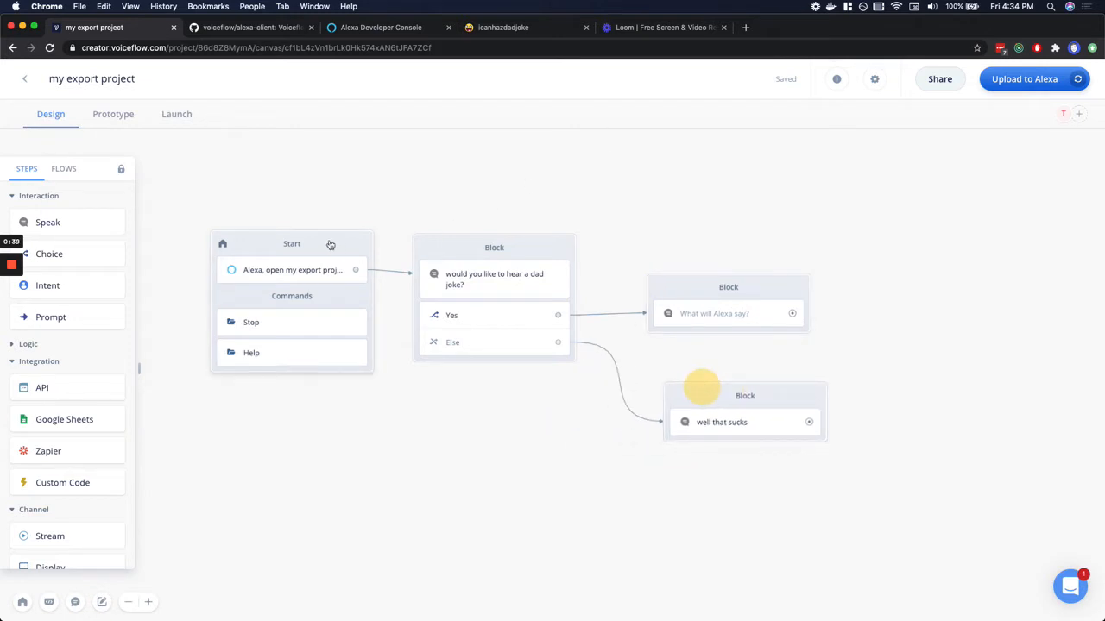
drag(57, 388, 708, 314)
click(528, 28)
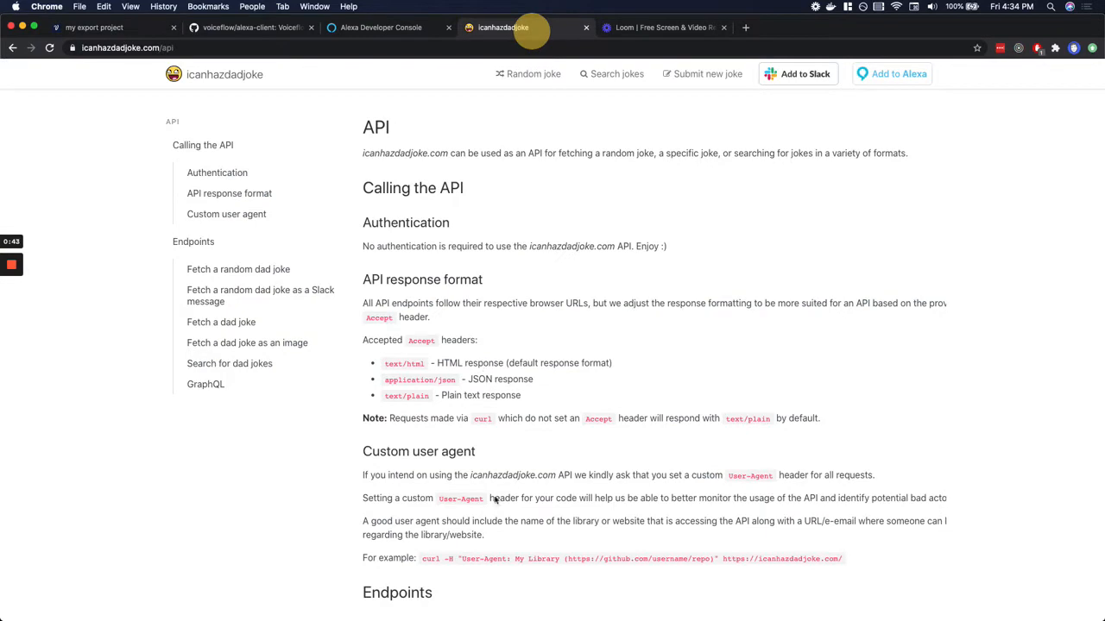
scroll(495, 500, down, 1)
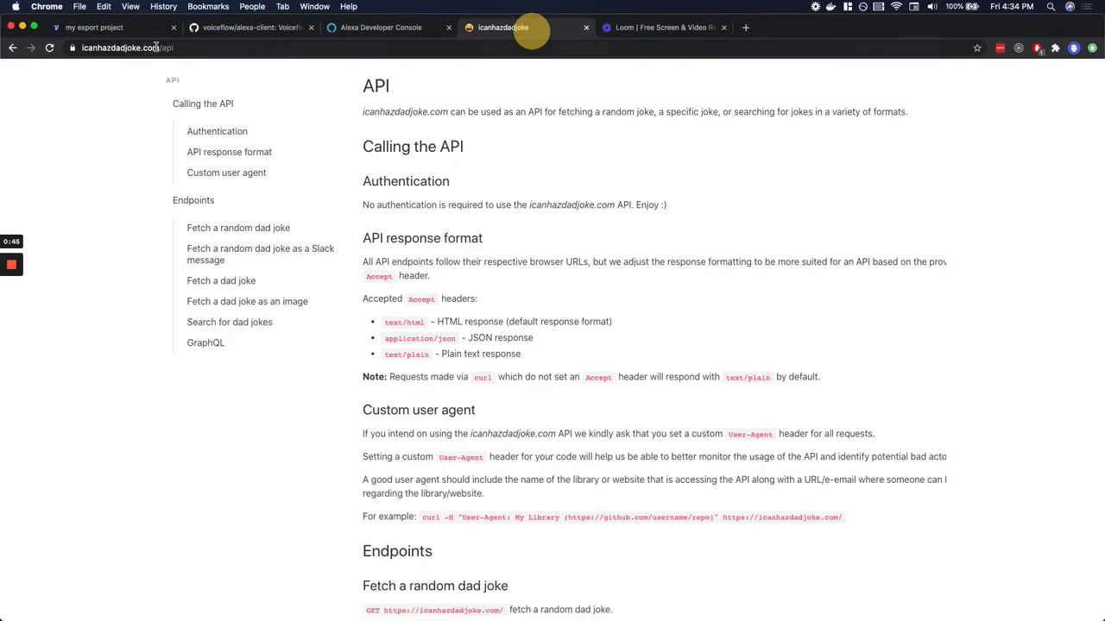
click(156, 48)
key(super+c)
click(146, 28)
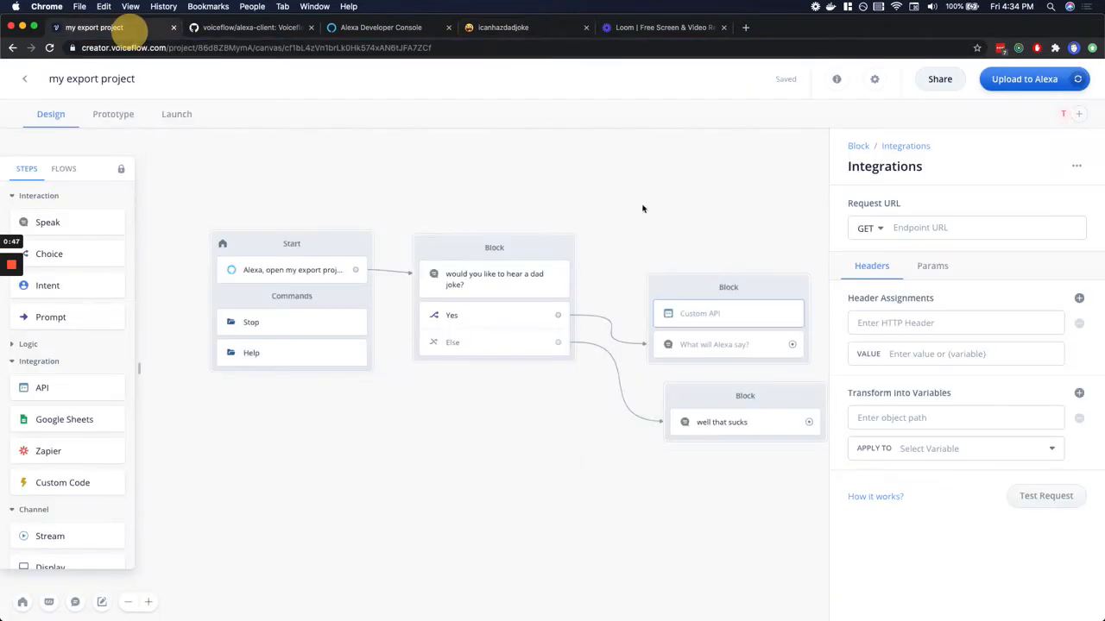
click(947, 226)
key(super+v)
Add a request header named Accept with the value application/json to the API step
click(916, 326)
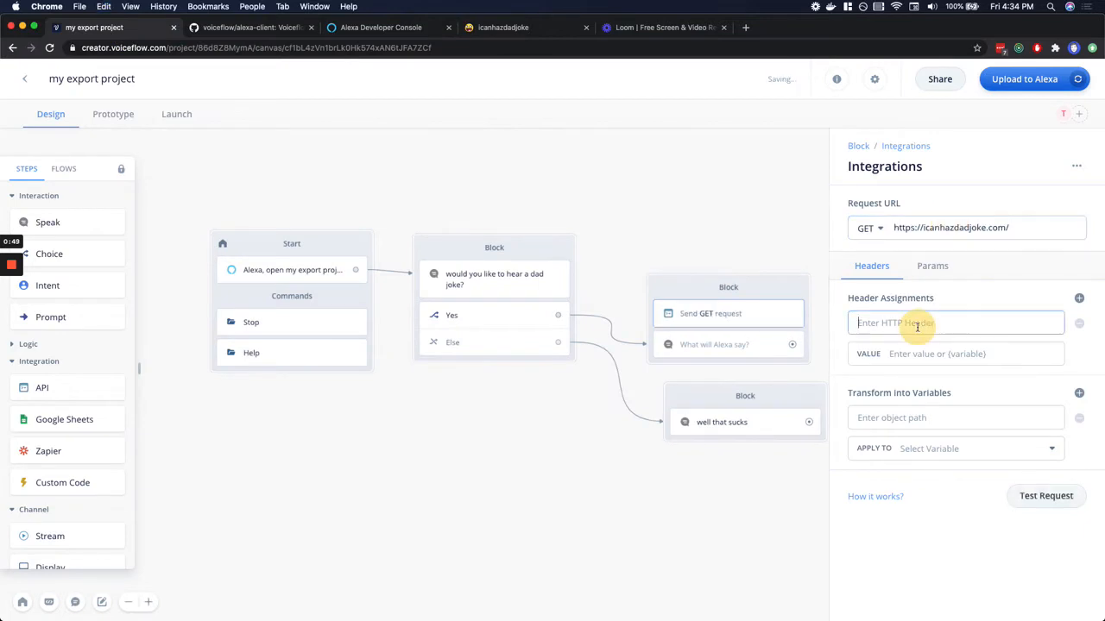
text(Accept)
click(949, 355)
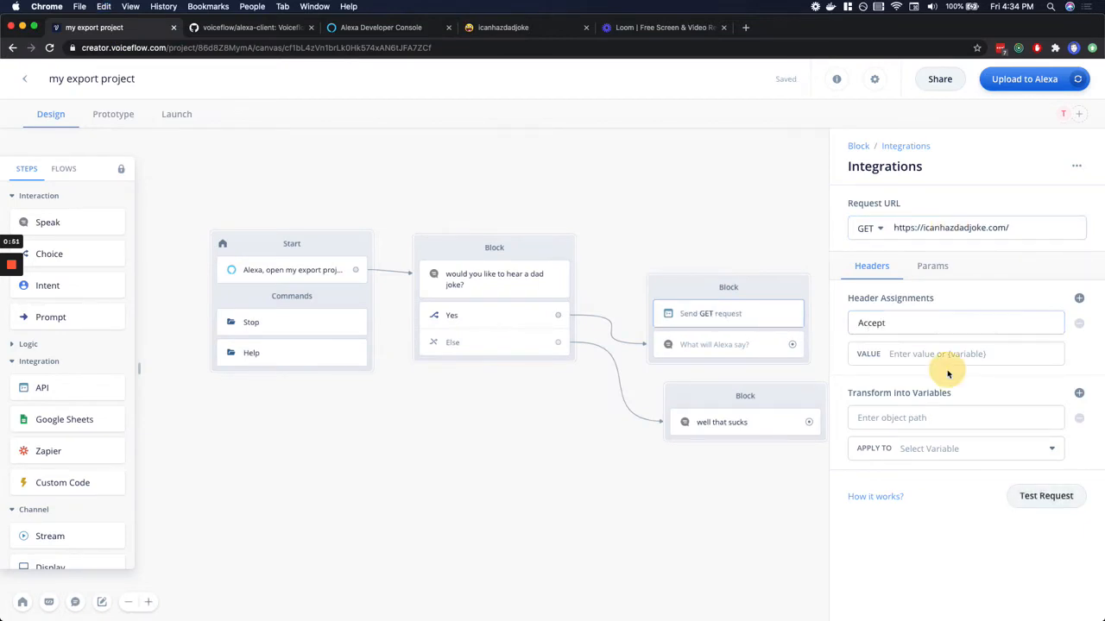
text(application/json)
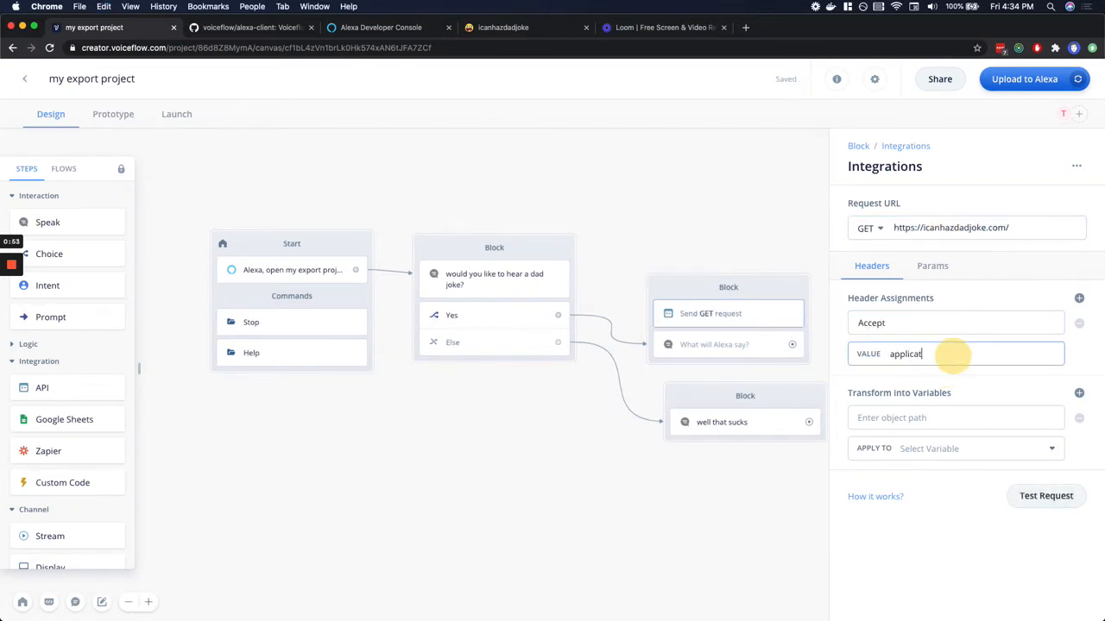
Test the API request and copy the object path of the joke field from the response
click(1056, 503)
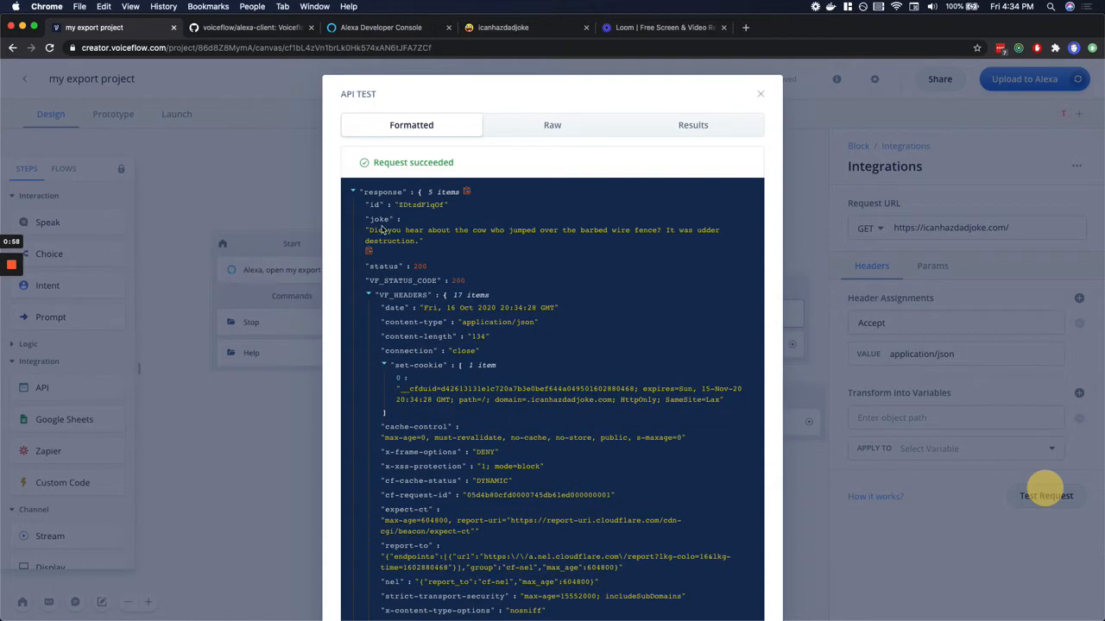
click(370, 248)
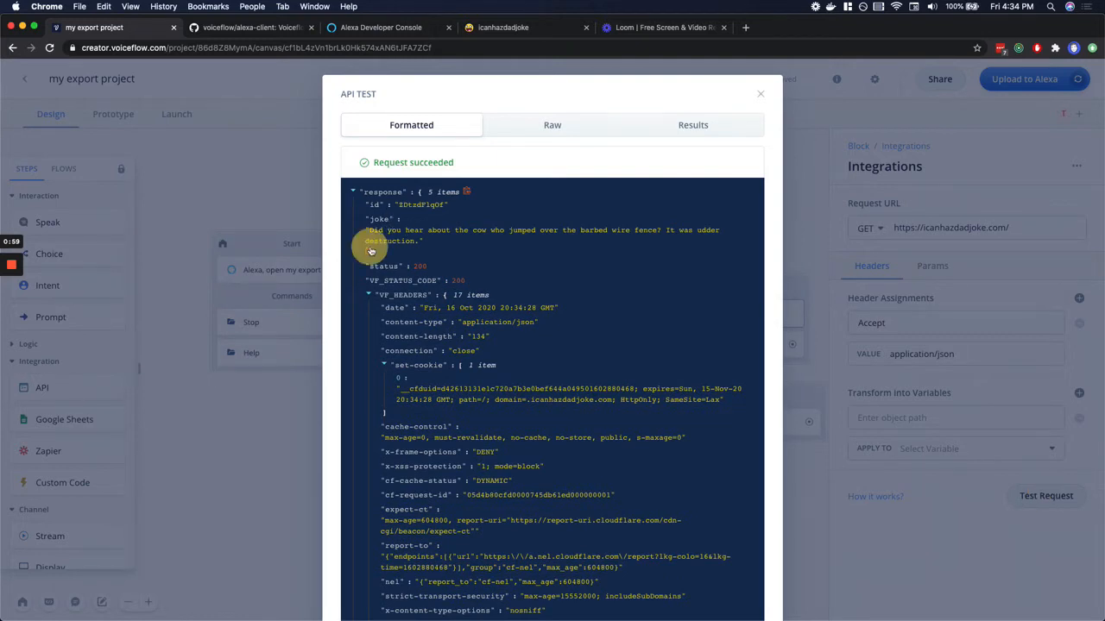
click(763, 91)
Map the response.joke object path to a variable named data in the API step
click(877, 415)
text(response.joke)
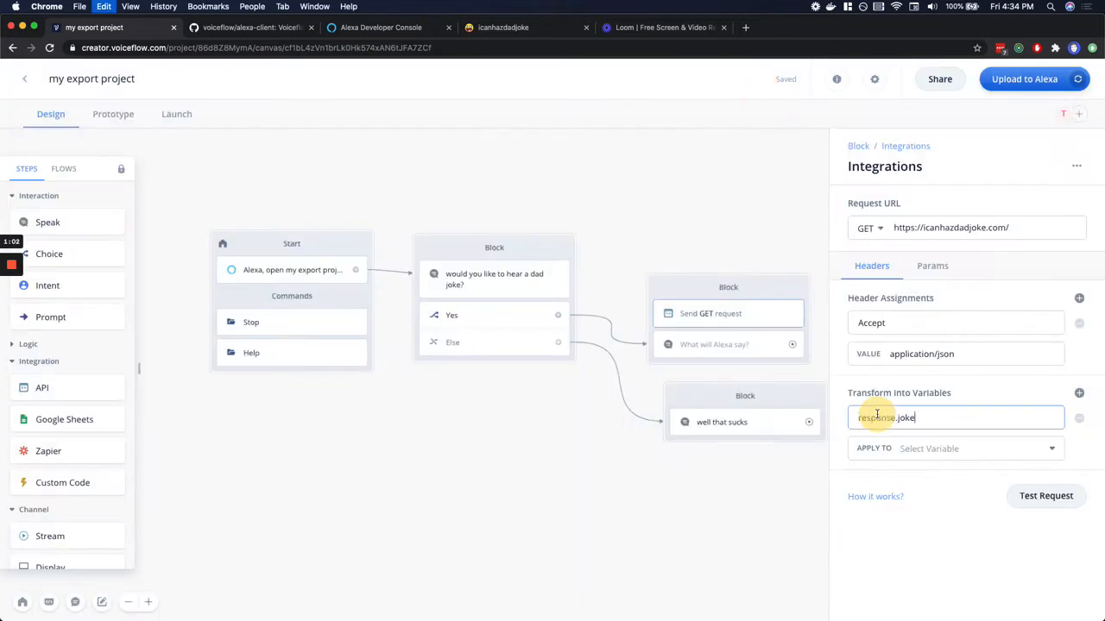
click(956, 449)
text(data)
key(Return)
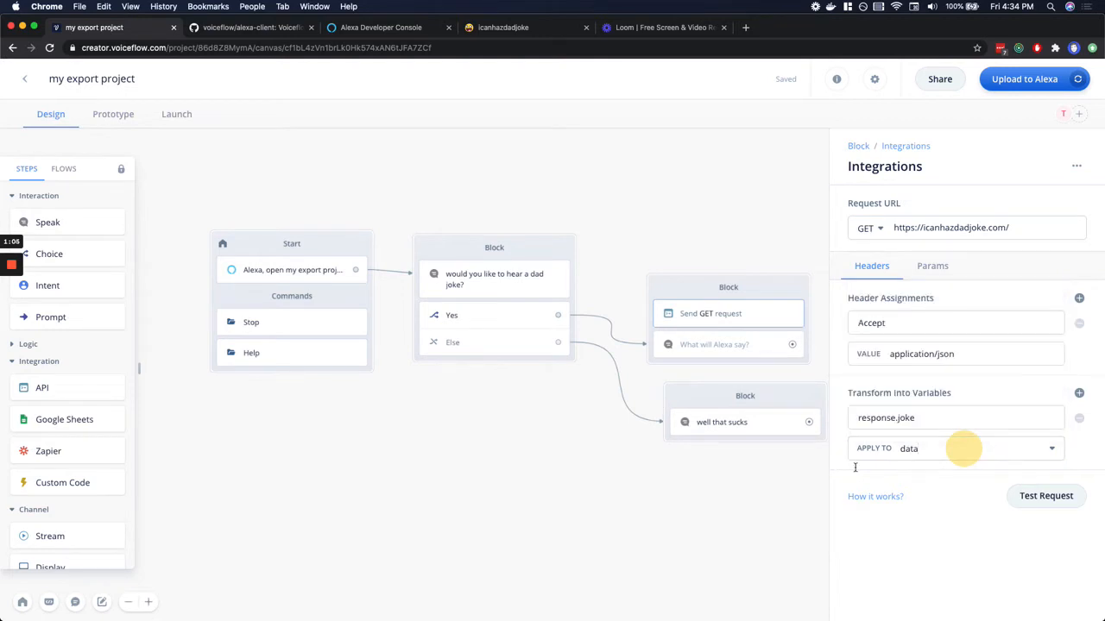
click(419, 502)
Reconnect the Yes path to the GET request step and set the following Speak step's message to {data}
drag(558, 315, 666, 314)
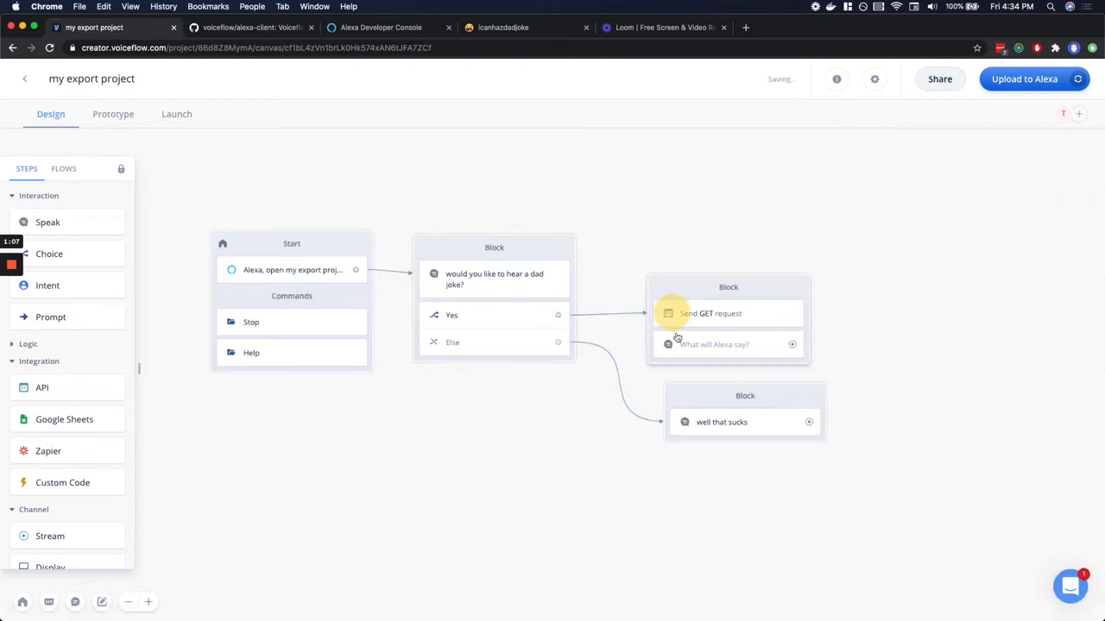
click(682, 343)
click(906, 234)
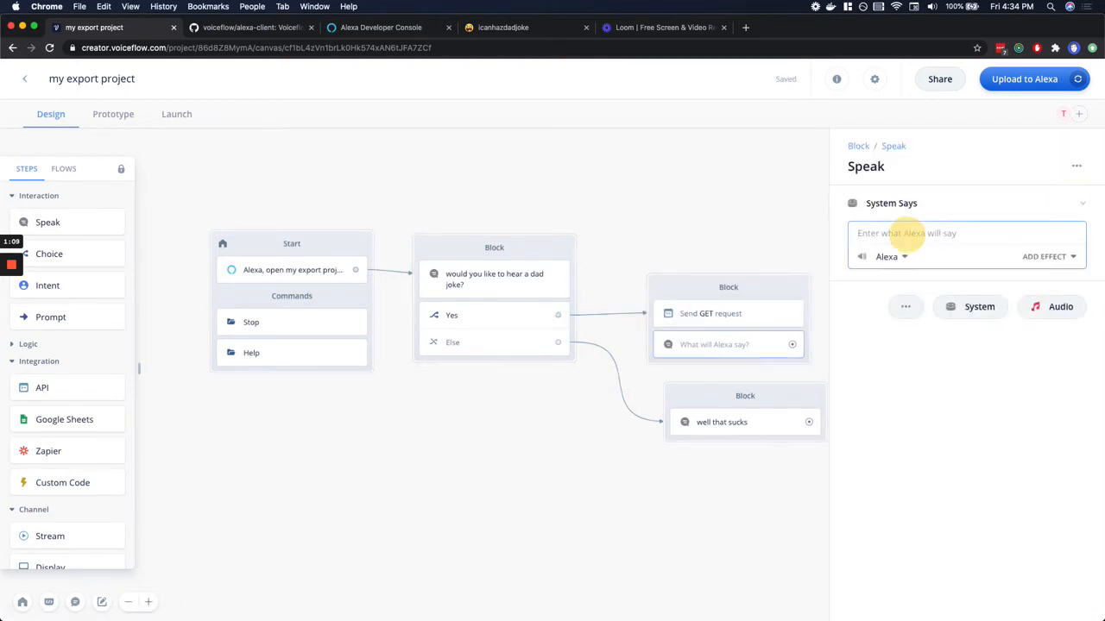
text({da)
key(Return)
Colour the API request block blue, rename it DAD JOKE, and shift the "well that sucks" block slightly into line
right_click(682, 296)
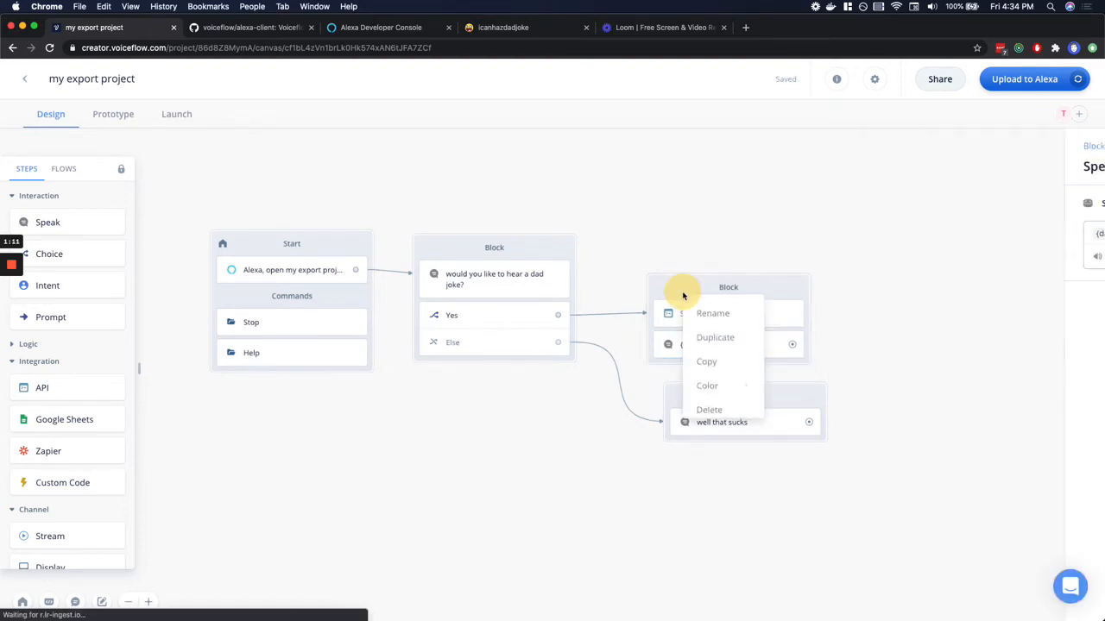
mouse_move(717, 386)
click(781, 390)
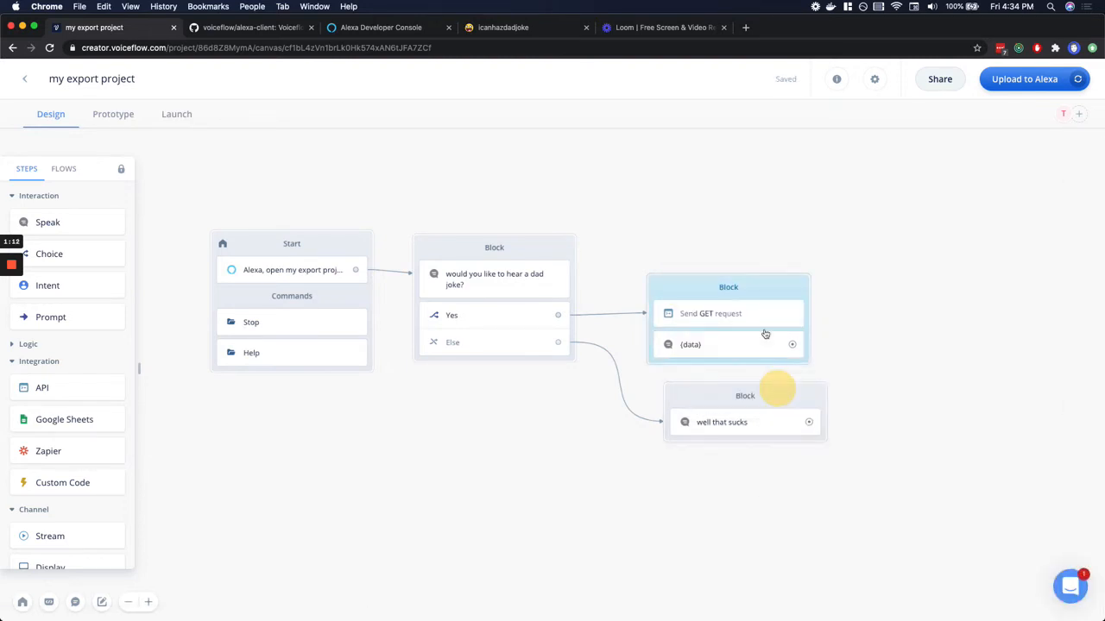
click(732, 290)
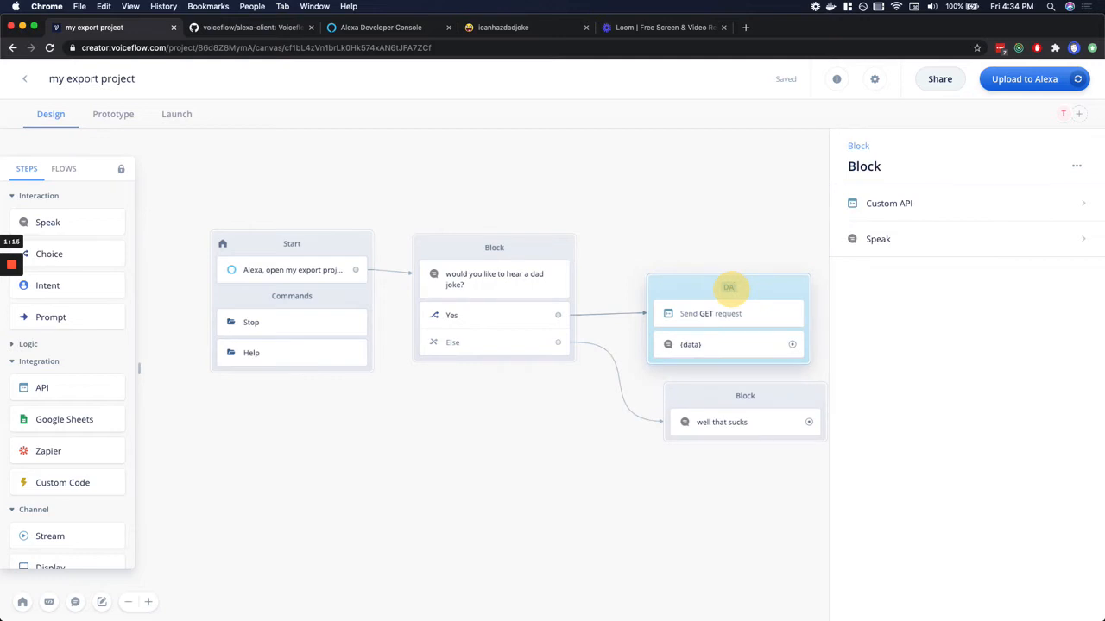
click(694, 254)
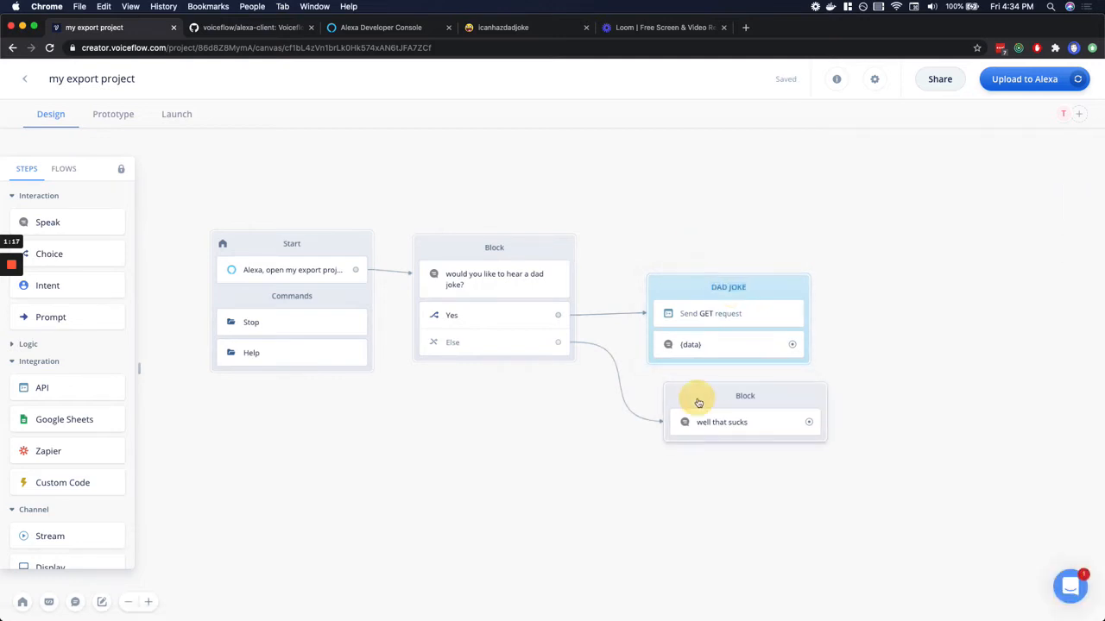
drag(698, 403, 689, 400)
Run the prototype, answer "yes" to the dad joke question, and return to the design canvas
click(113, 115)
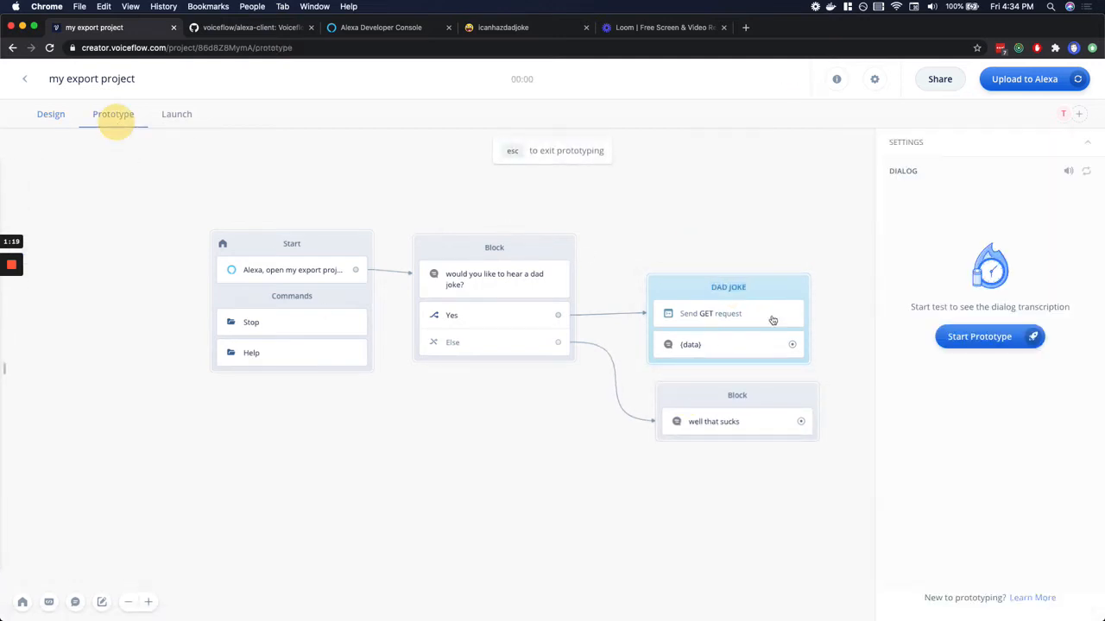
click(990, 345)
click(928, 546)
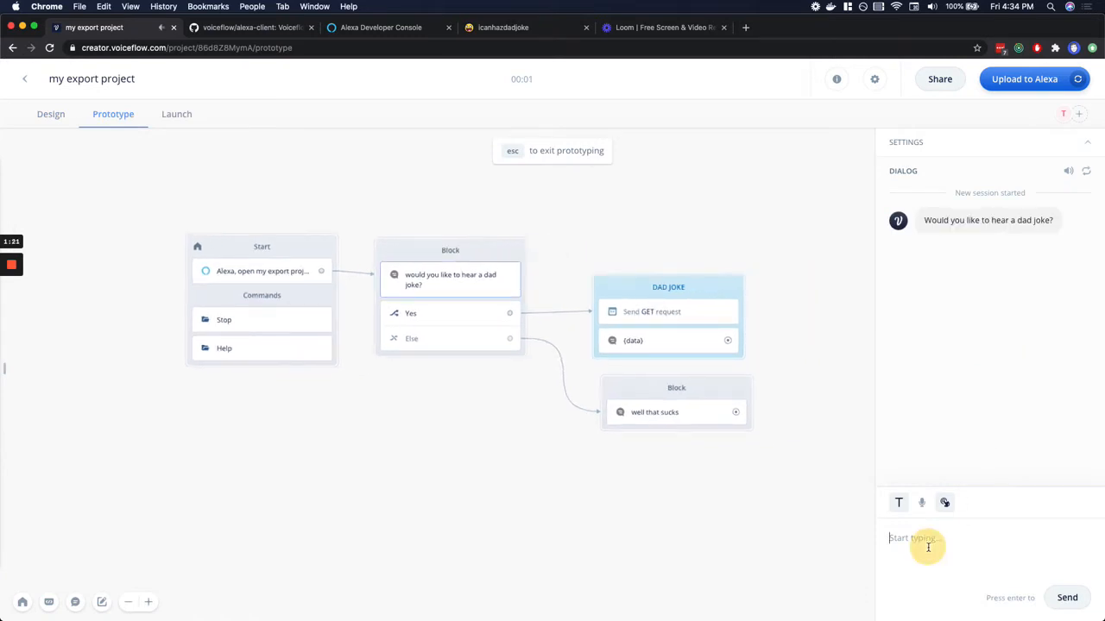
text(yes)
key(Return)
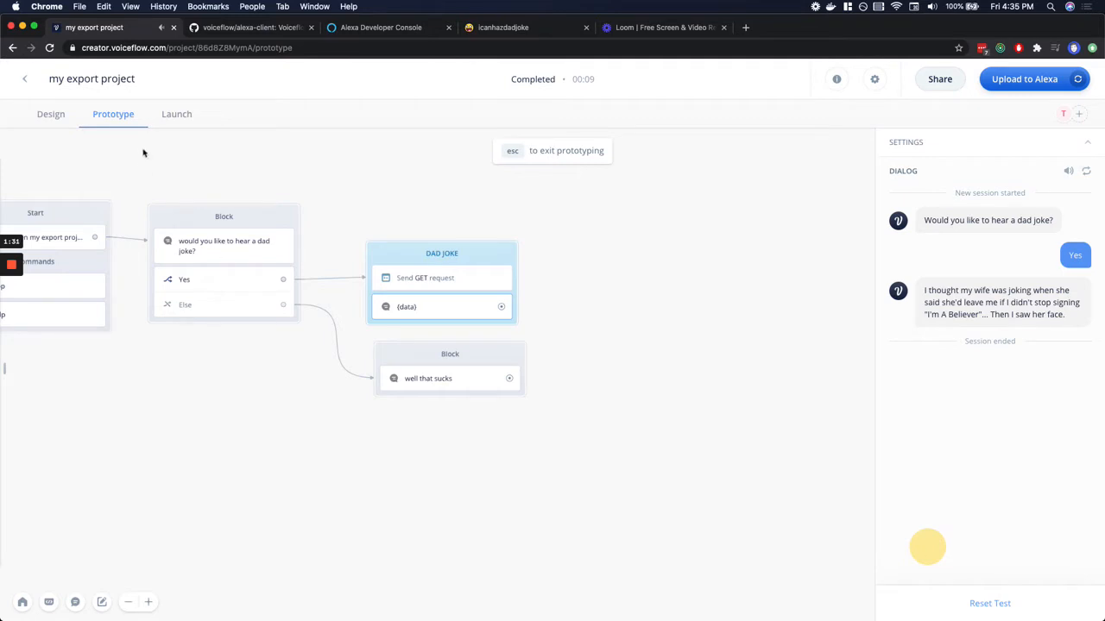
click(49, 113)
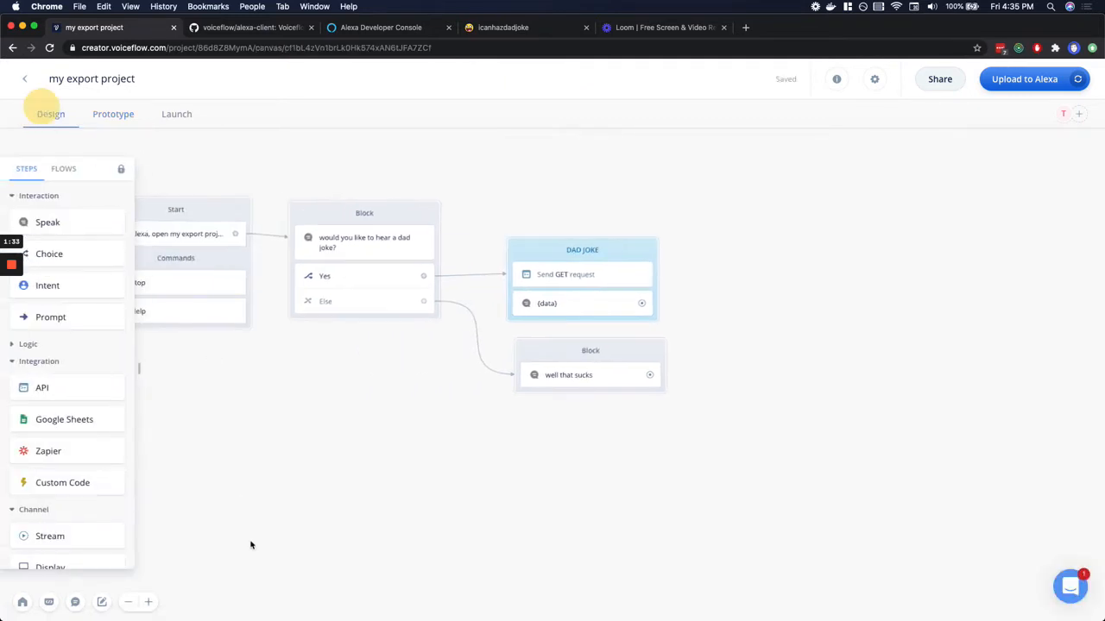
Export the project's code as a JSON file and bring up the local setup instructions in the voiceflow/alexa-client GitHub repository
click(187, 124)
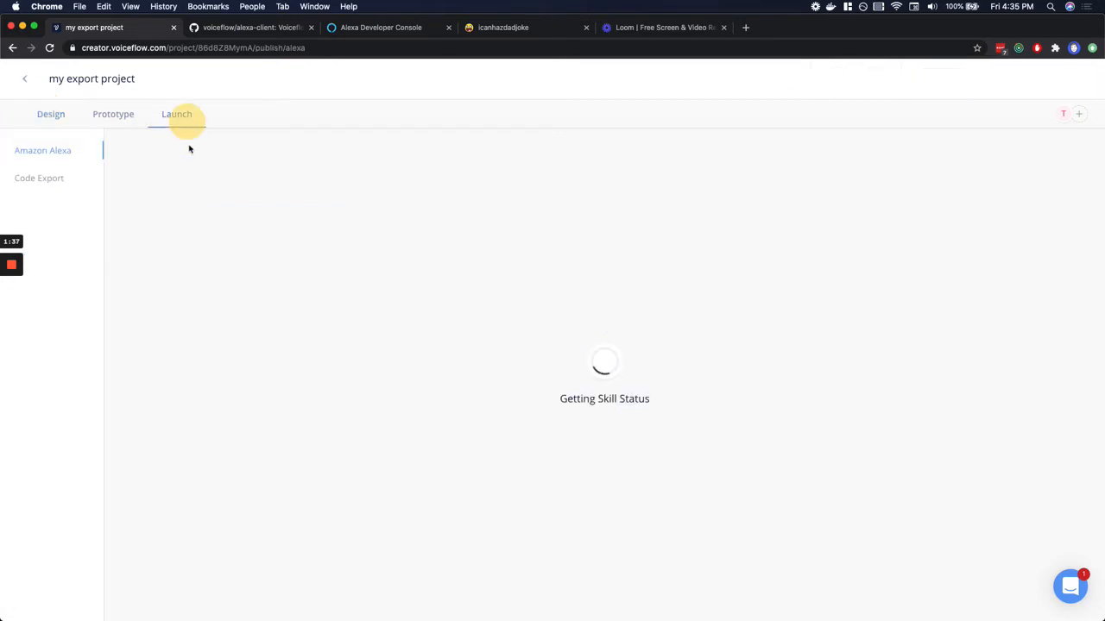
click(84, 185)
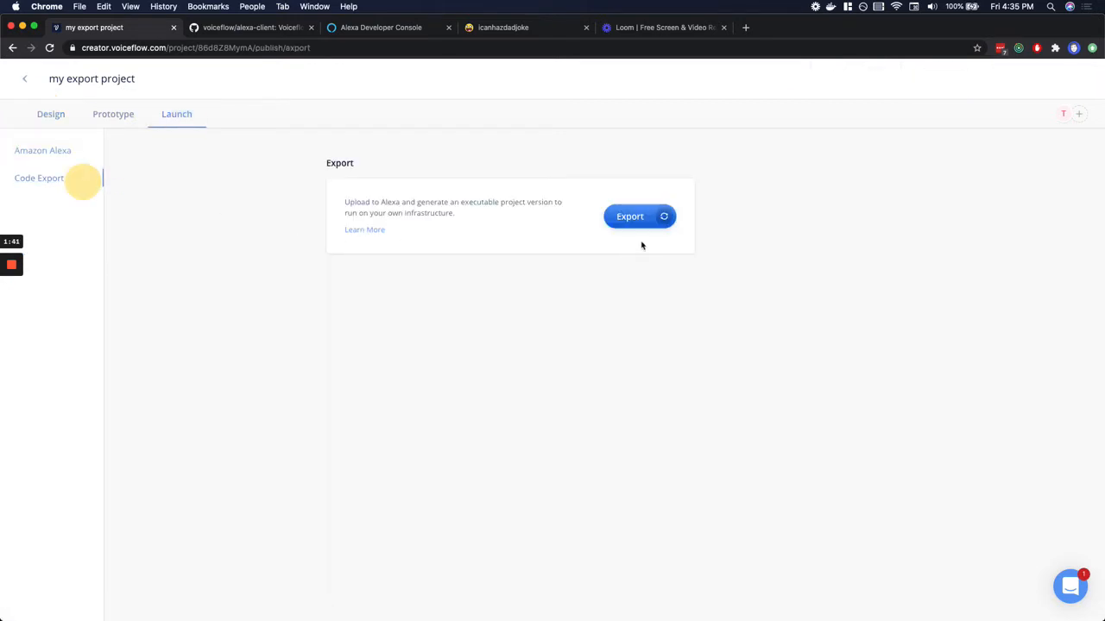
click(646, 226)
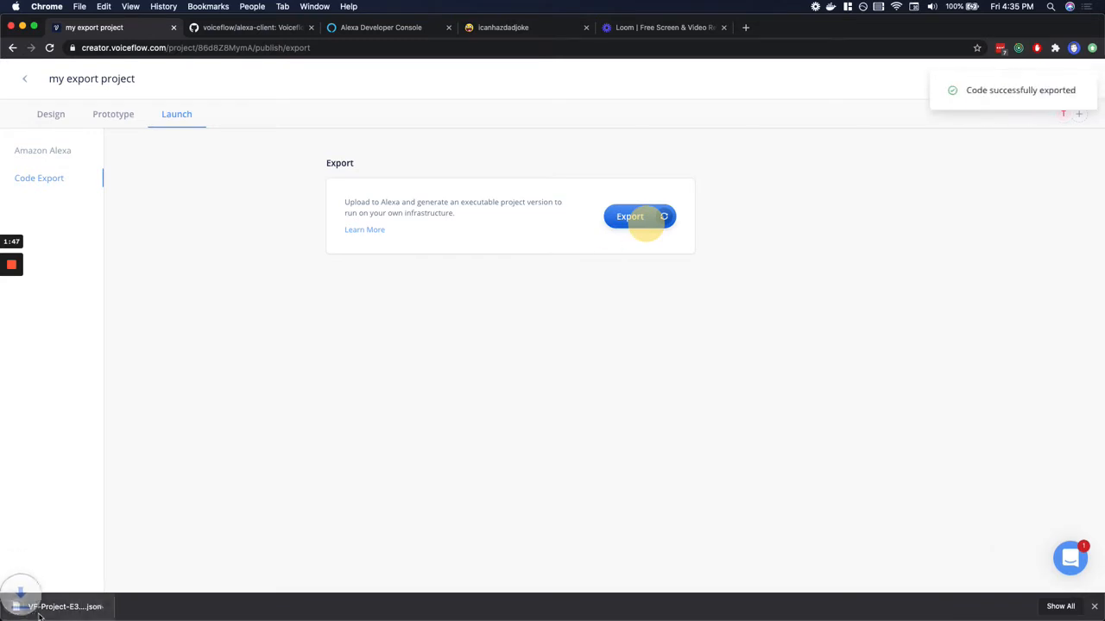
click(370, 230)
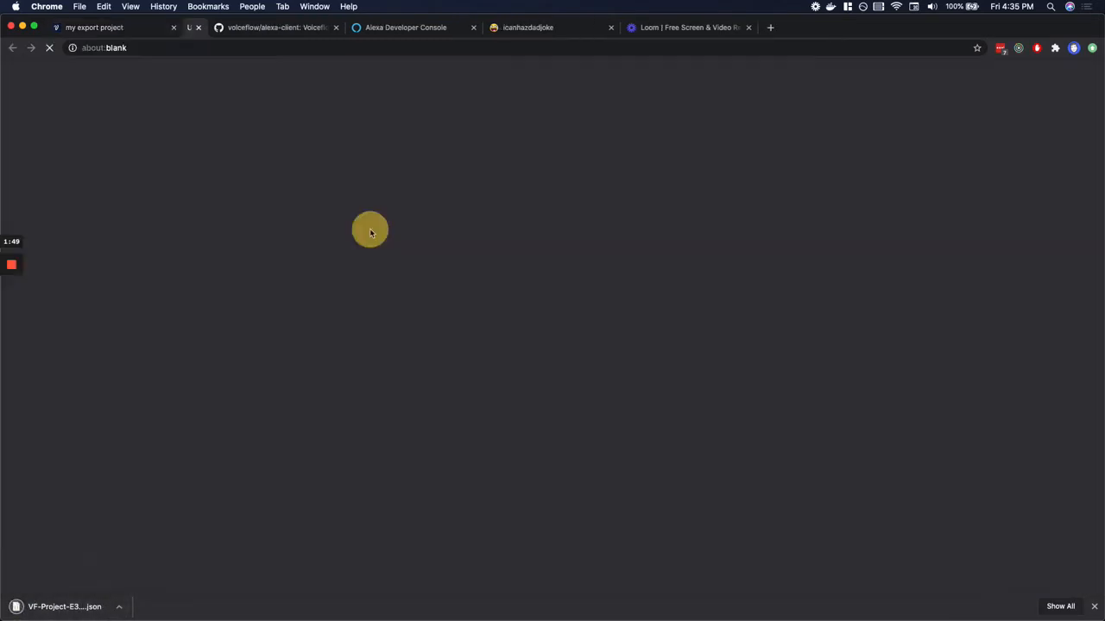
click(449, 28)
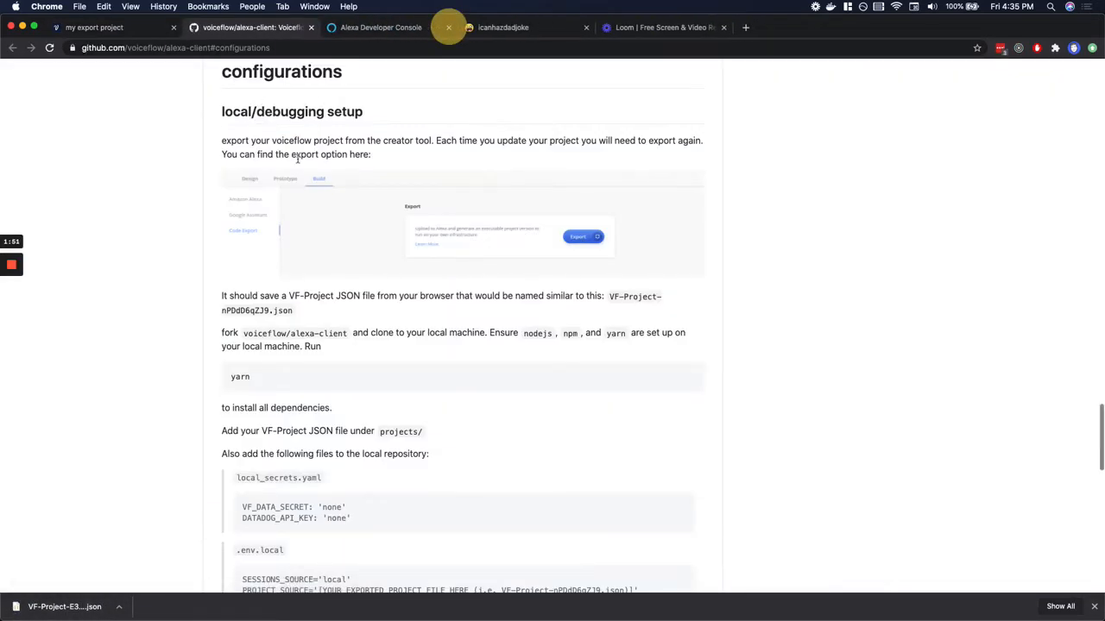
Review the alexa-client README from the repository files through the architecture and environment variables to the local setup instructions
scroll(298, 164, up, 10)
scroll(298, 162, up, 5)
scroll(224, 415, down, 20)
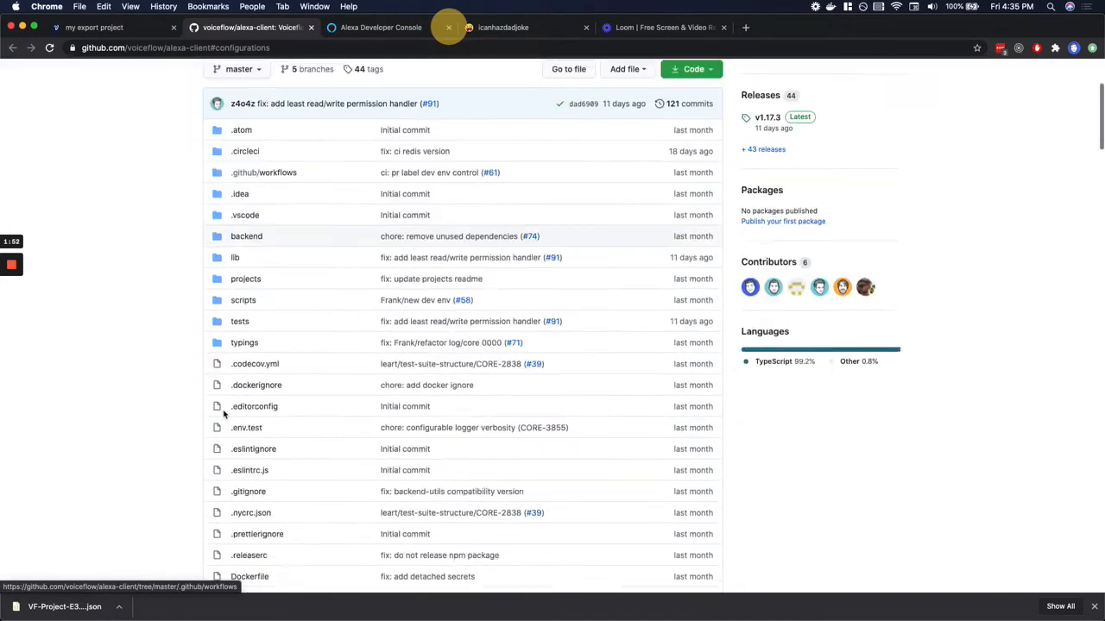
scroll(223, 415, down, 5)
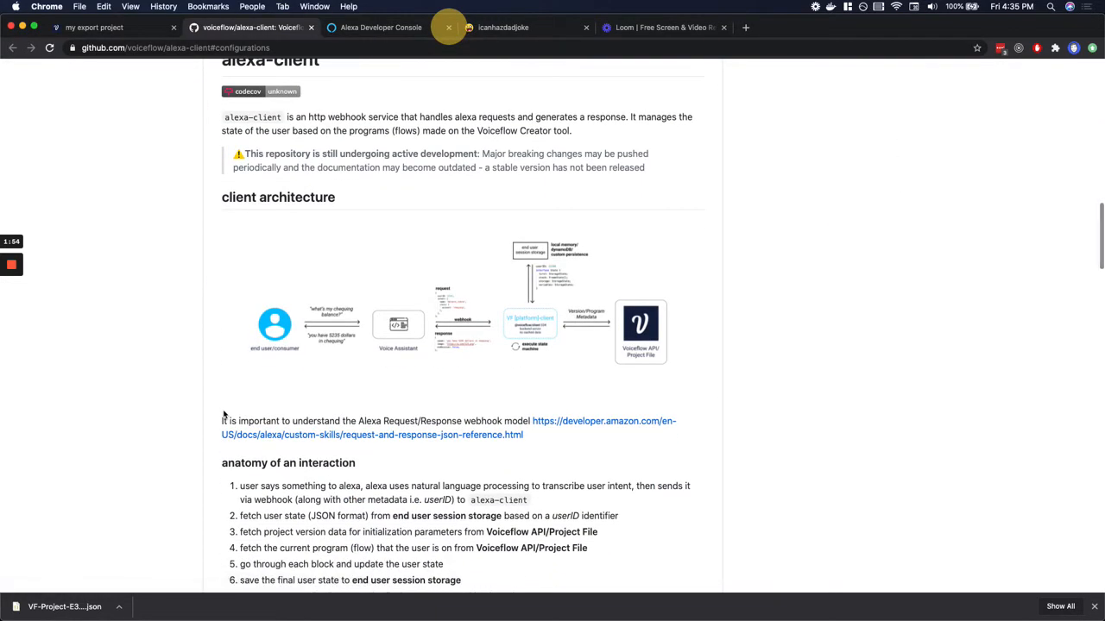
scroll(224, 415, down, 15)
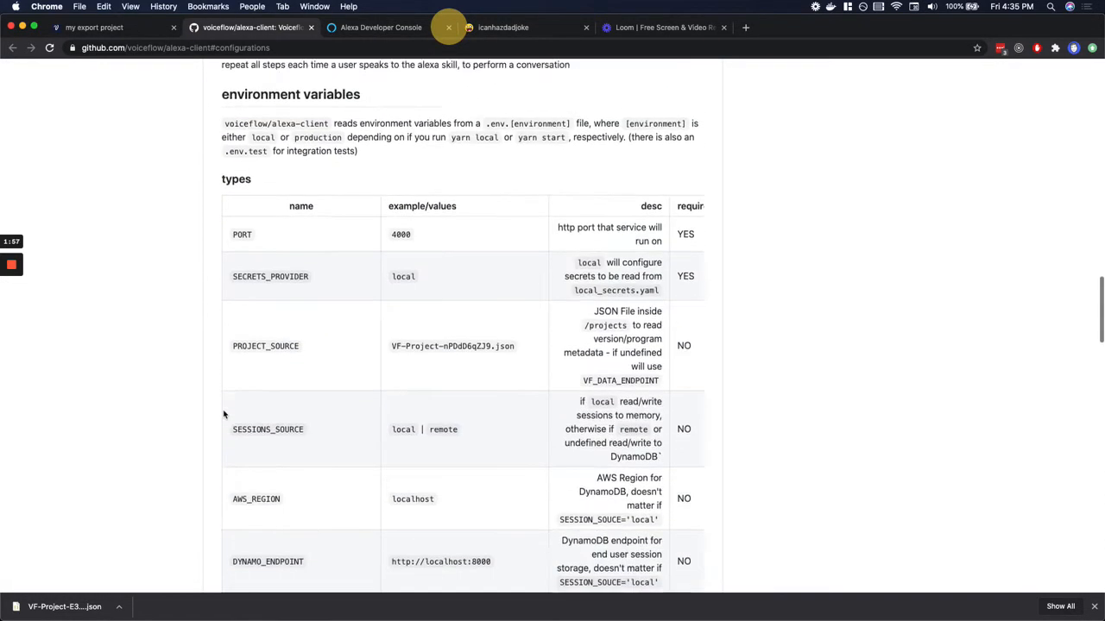
scroll(223, 415, down, 8)
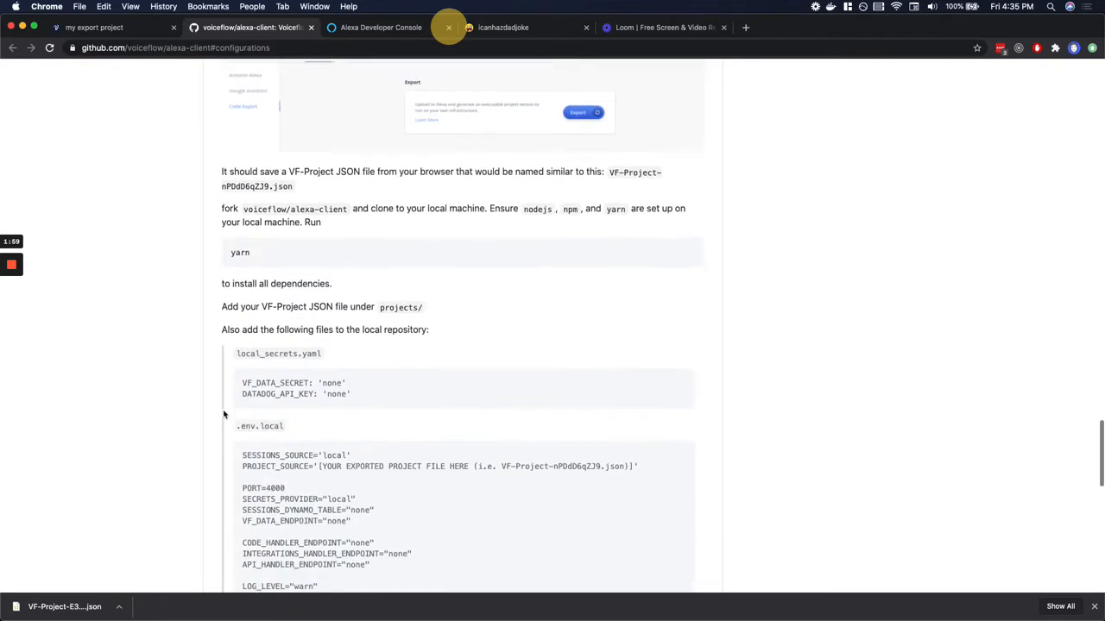
Arrange the browser beside VS Code and add the exported VF-Project-E3aLBWWBOX.json file to the repository's projects folder
drag(1103, 228, 553, 228)
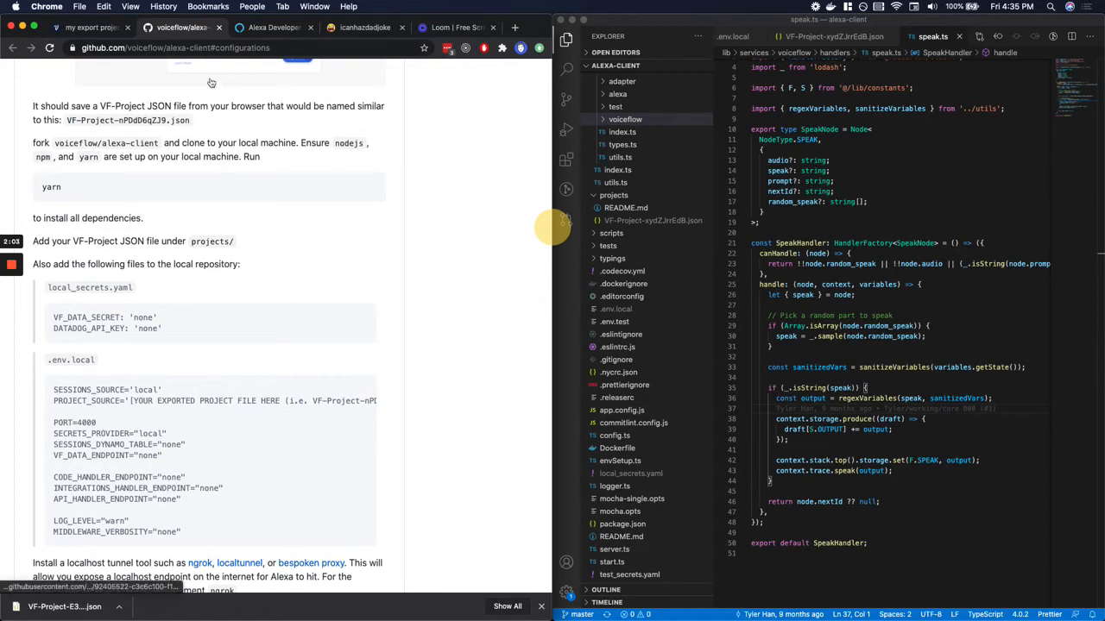
click(91, 27)
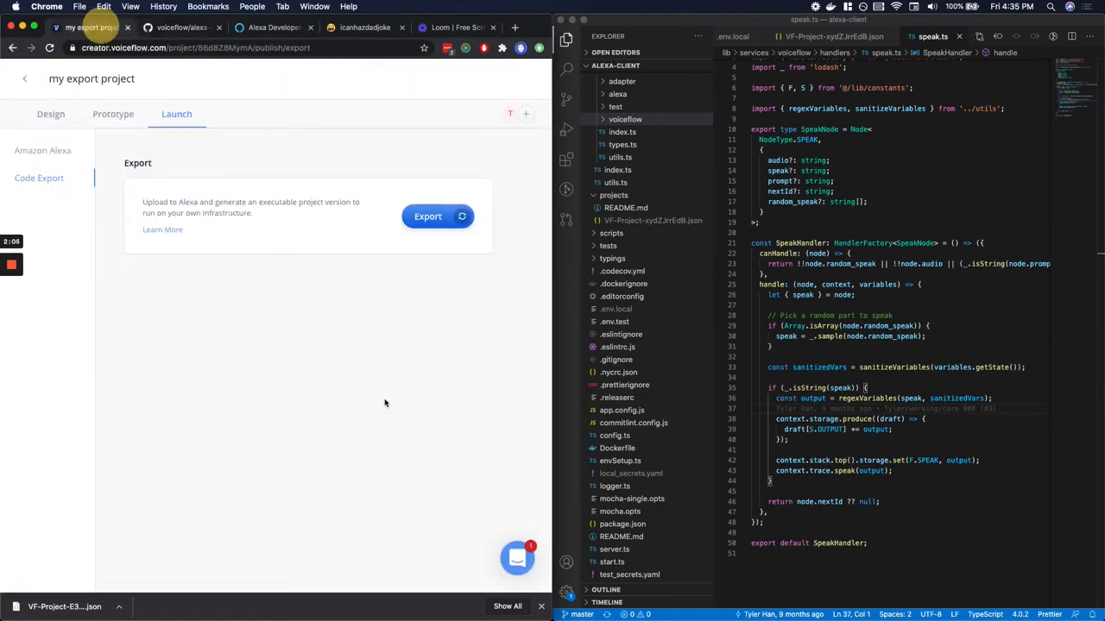
drag(69, 606, 656, 209)
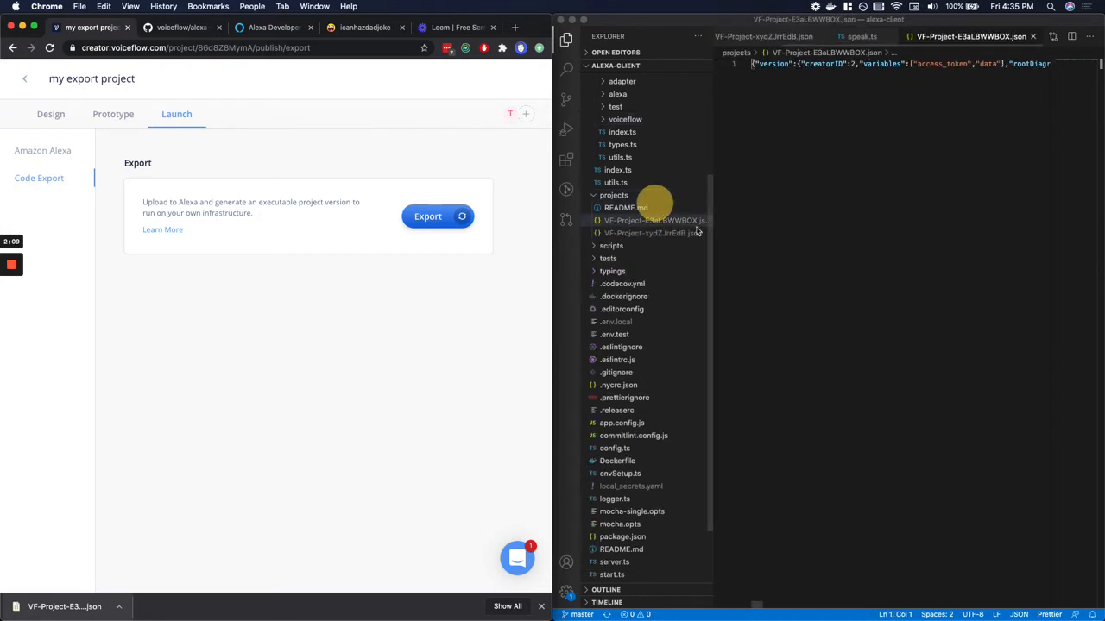
Copy the exported project's file name and set PROJECT_SOURCE in .env.local to 'VF-Project-E3aLBWWBOX.json'
right_click(618, 224)
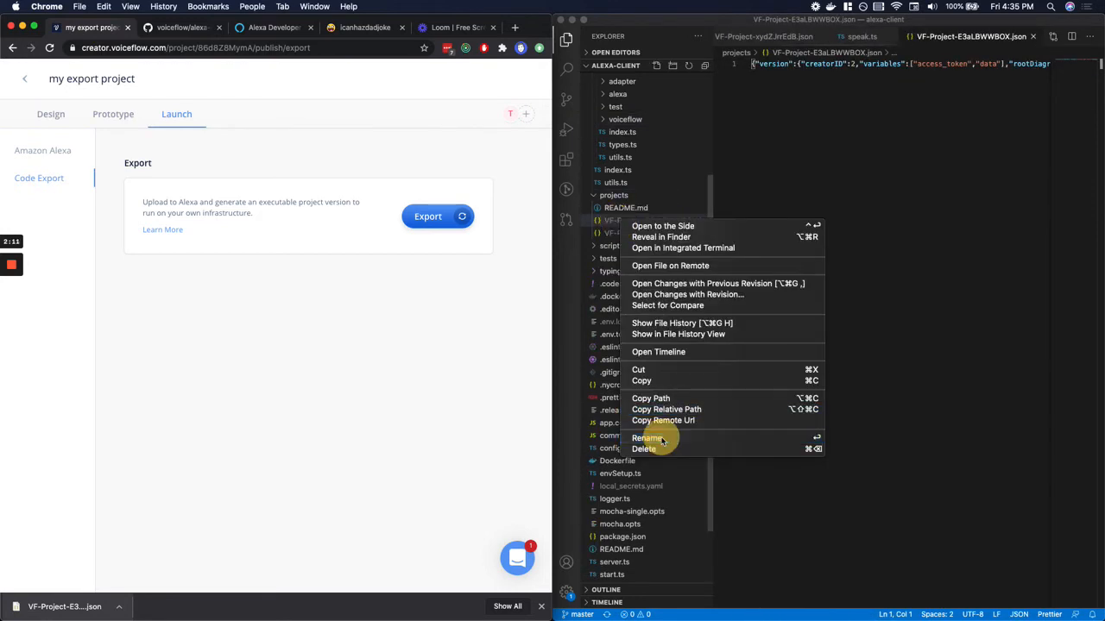
click(661, 439)
click(649, 226)
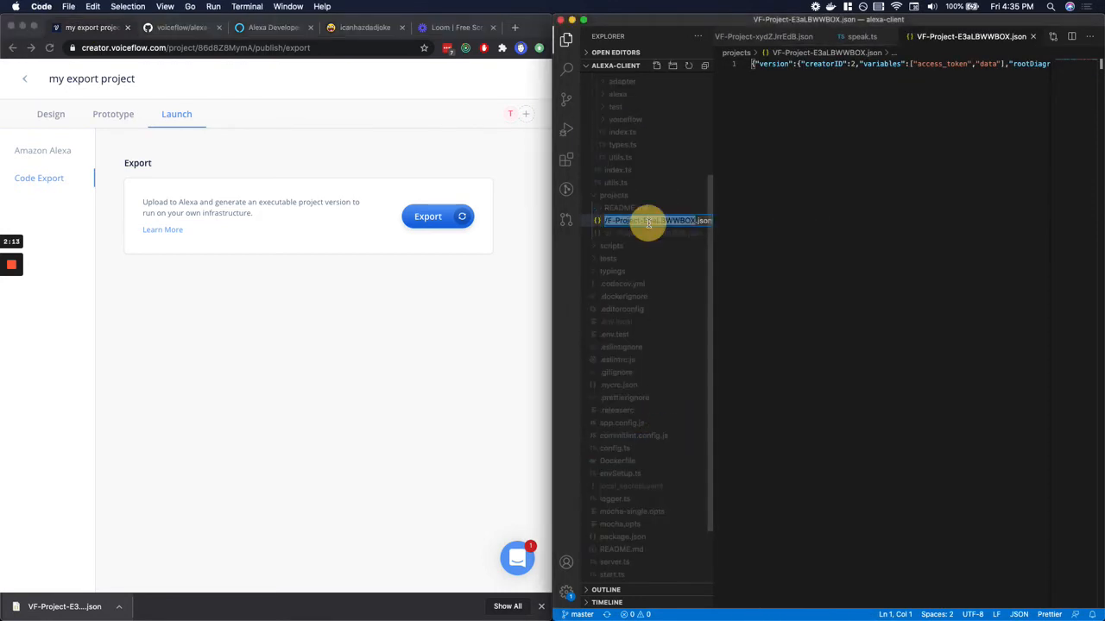
right_click(649, 227)
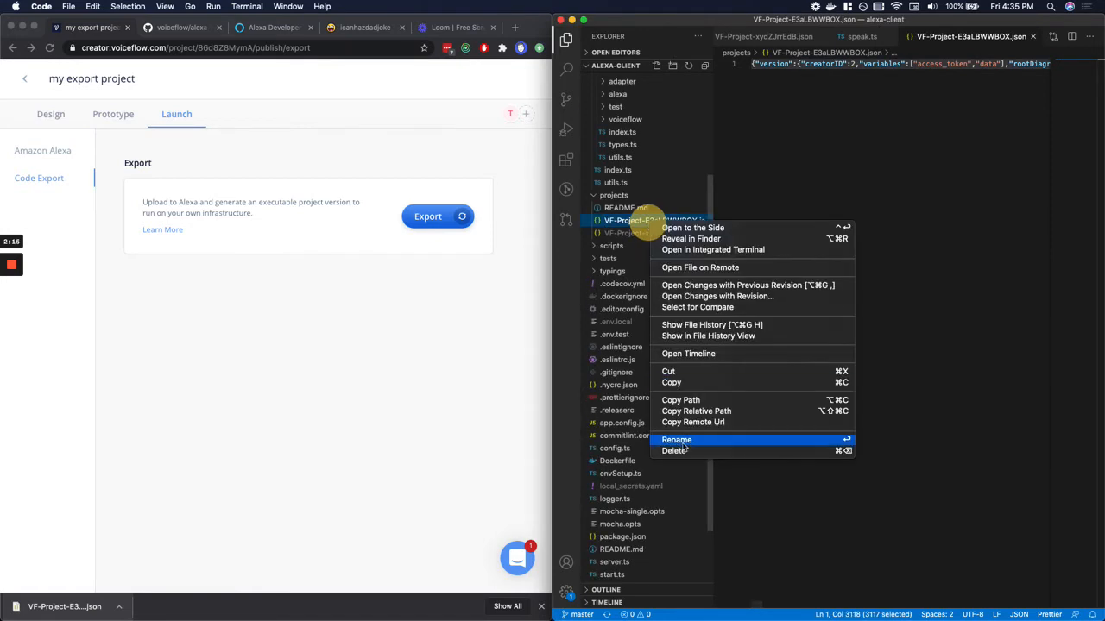
click(679, 442)
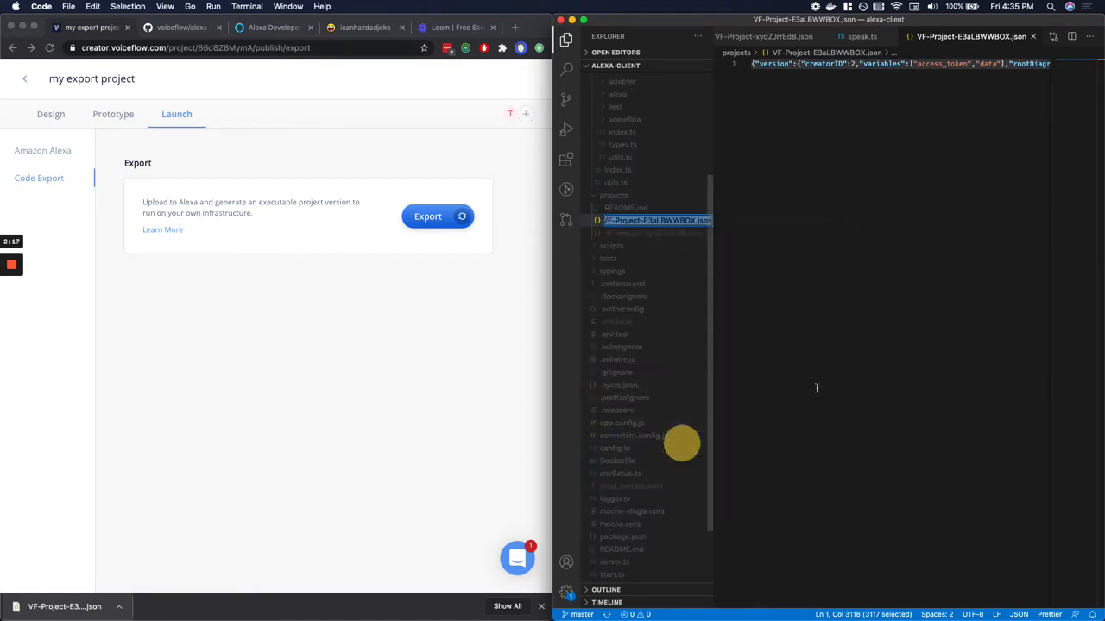
key(Return)
scroll(643, 458, down, 2)
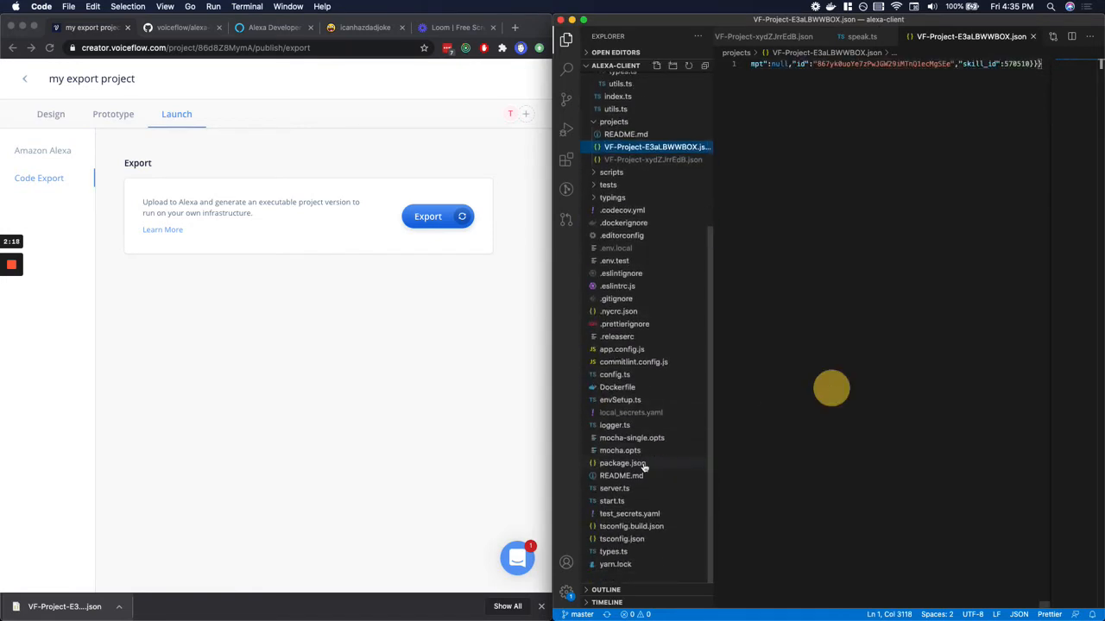
click(623, 250)
drag(926, 363, 818, 364)
text(VF-Project-E3aLBWWBOX.json)
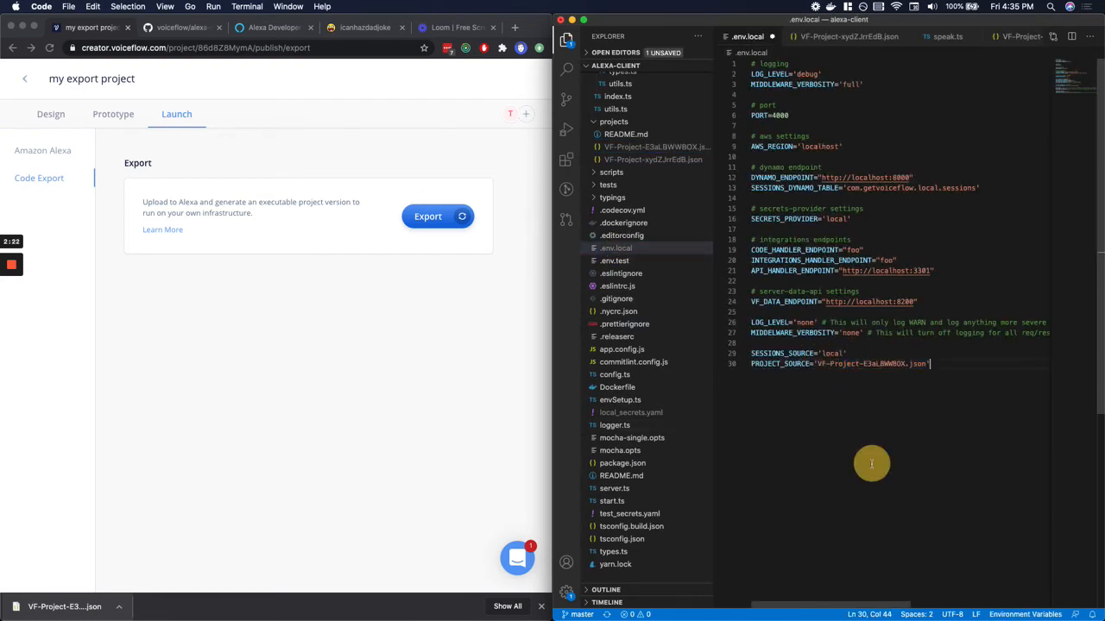
Switch to the terminal and start alexa-client locally with the yl command
key(super+Tab)
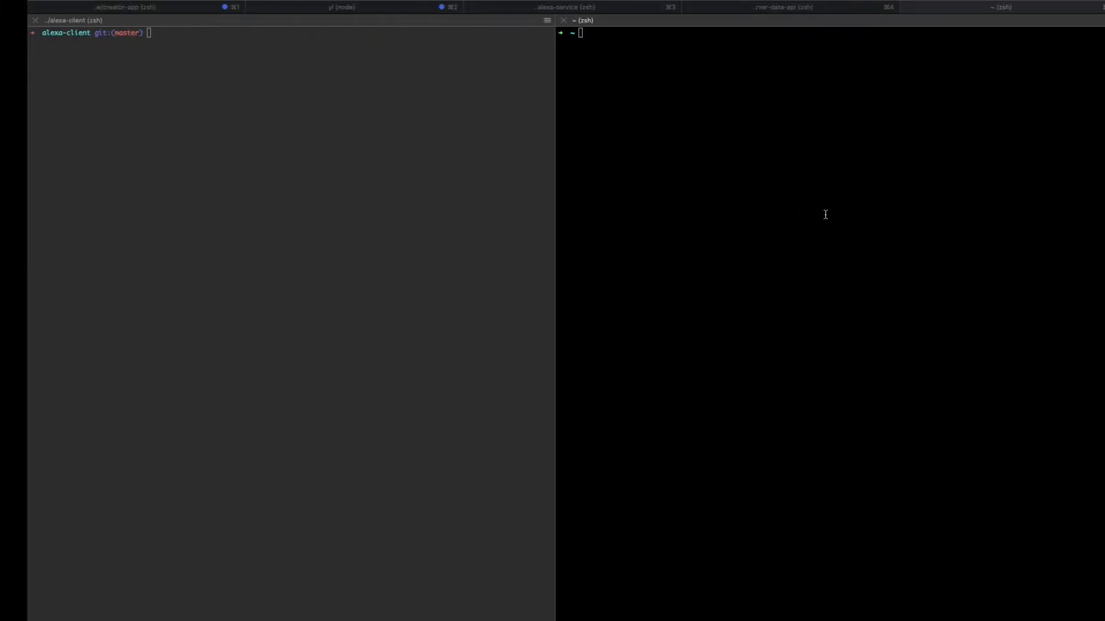
text(yl)
key(Return)
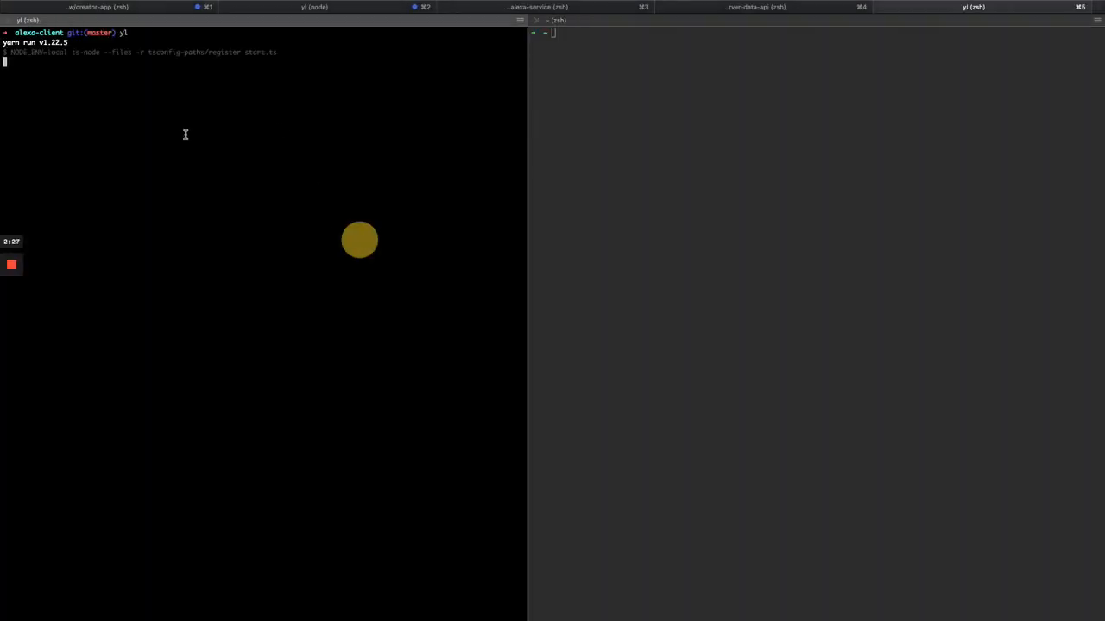
Start a tunnel in the second terminal pane with ngrok http 4000 and copy its HTTPS forwarding URL
click(646, 177)
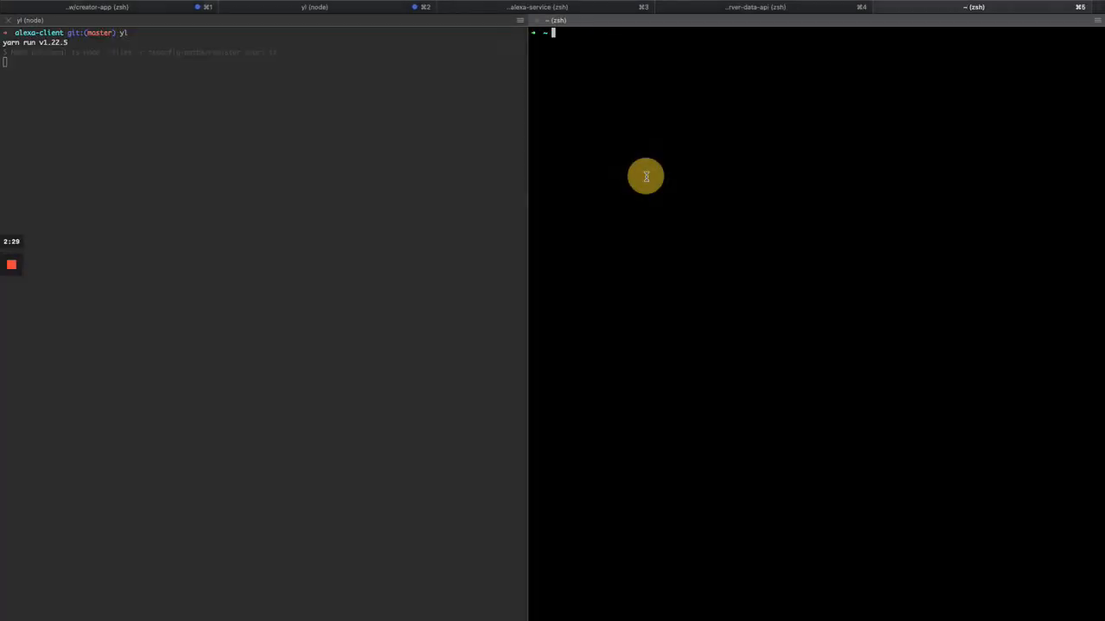
text(ngrok http 4000)
key(Return)
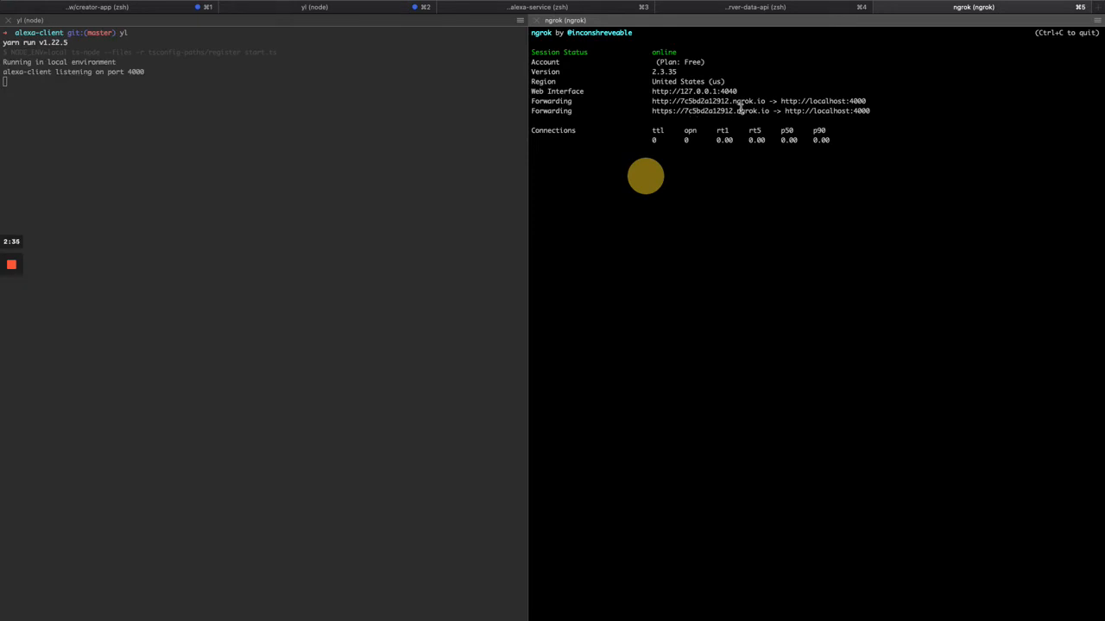
drag(654, 111, 771, 110)
key(super+c)
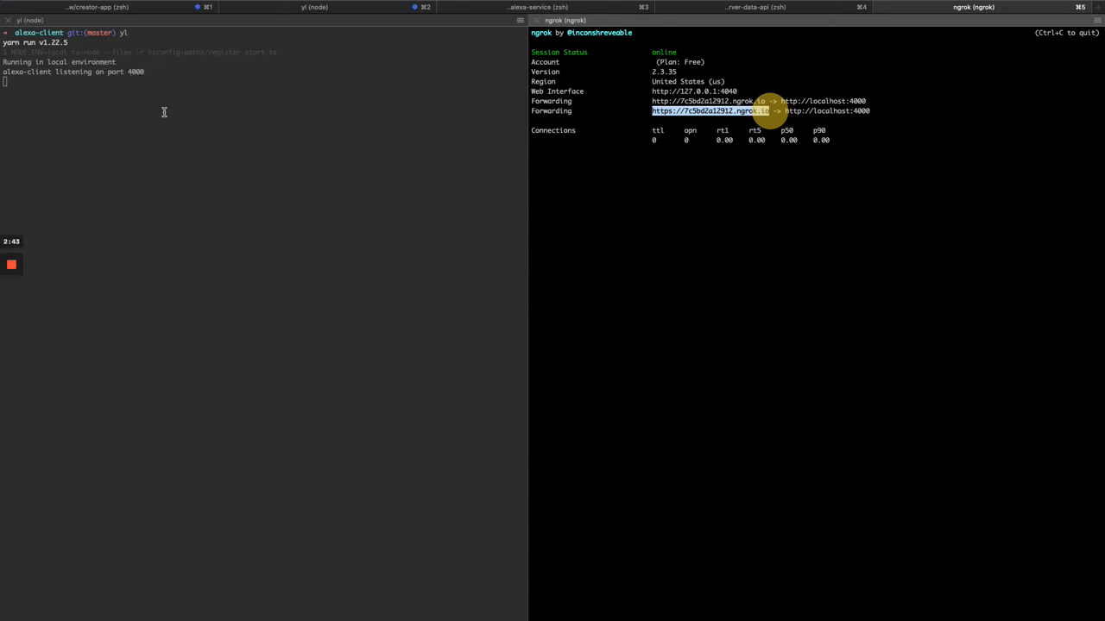
Switch to the Alexa Developer Console and open the endpoint settings of the my export project skill
key(ctrl+Left)
click(275, 27)
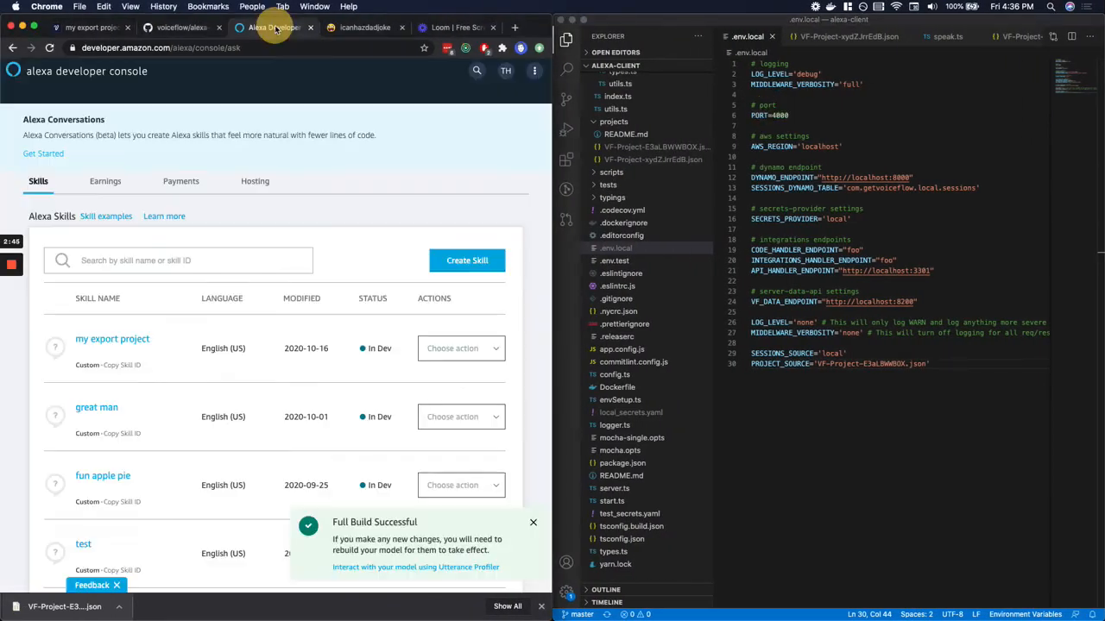
click(127, 341)
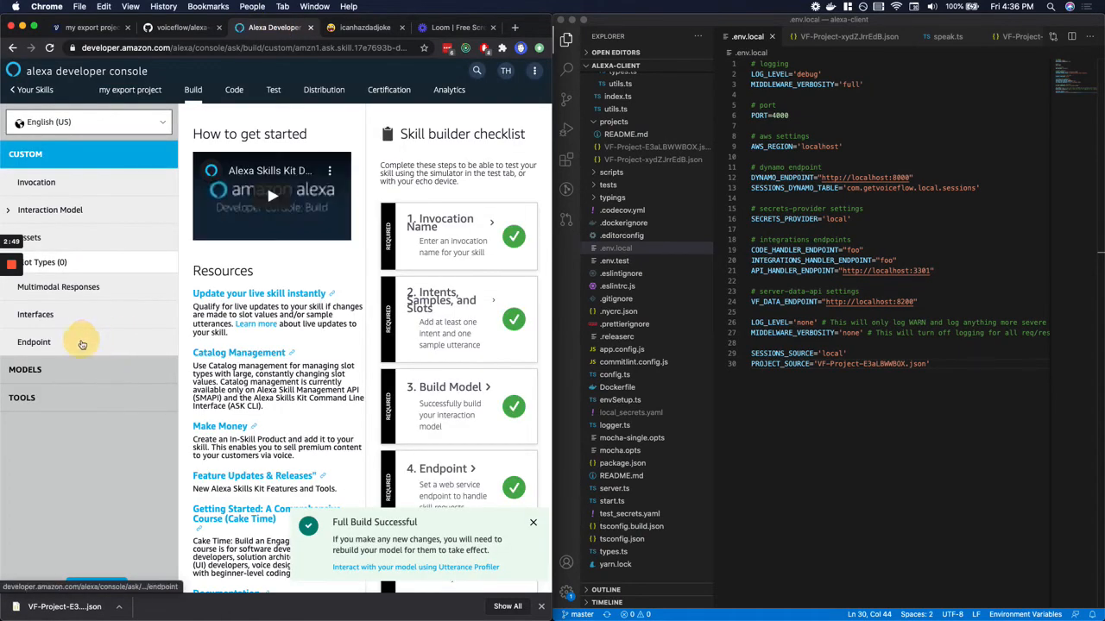
click(82, 345)
scroll(326, 391, down, 2)
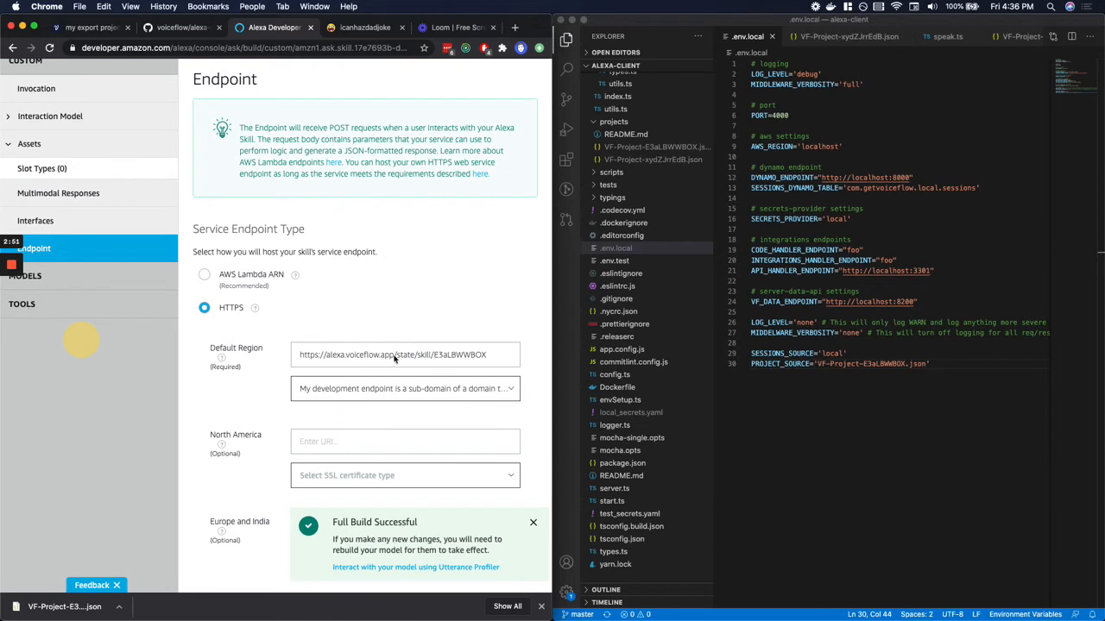
drag(395, 354, 260, 358)
key(super+v)
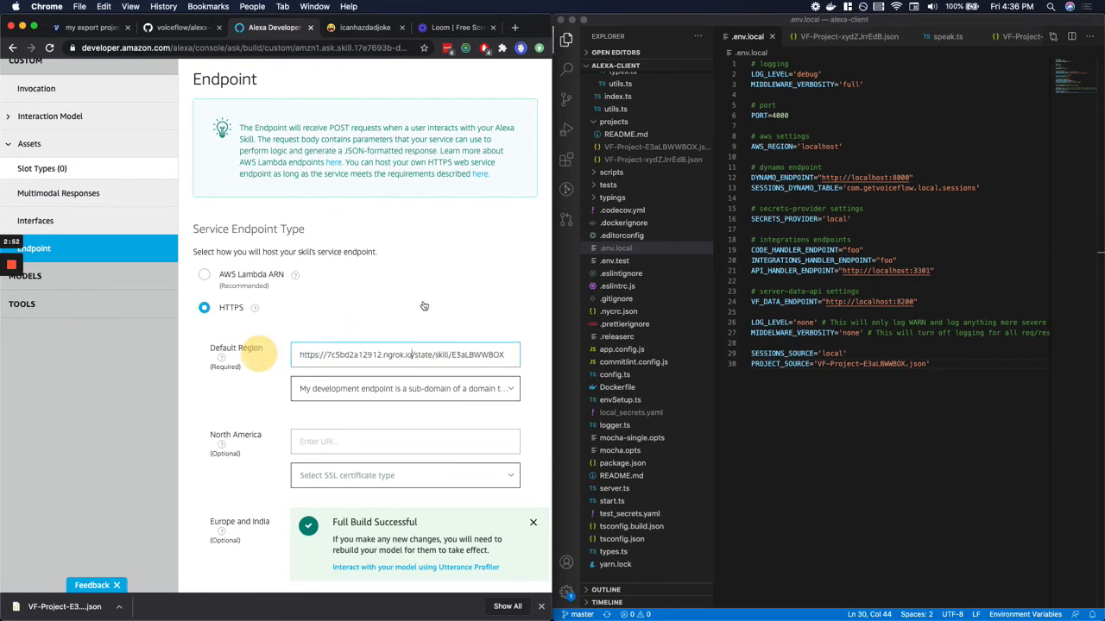
scroll(385, 309, up, 2)
click(241, 123)
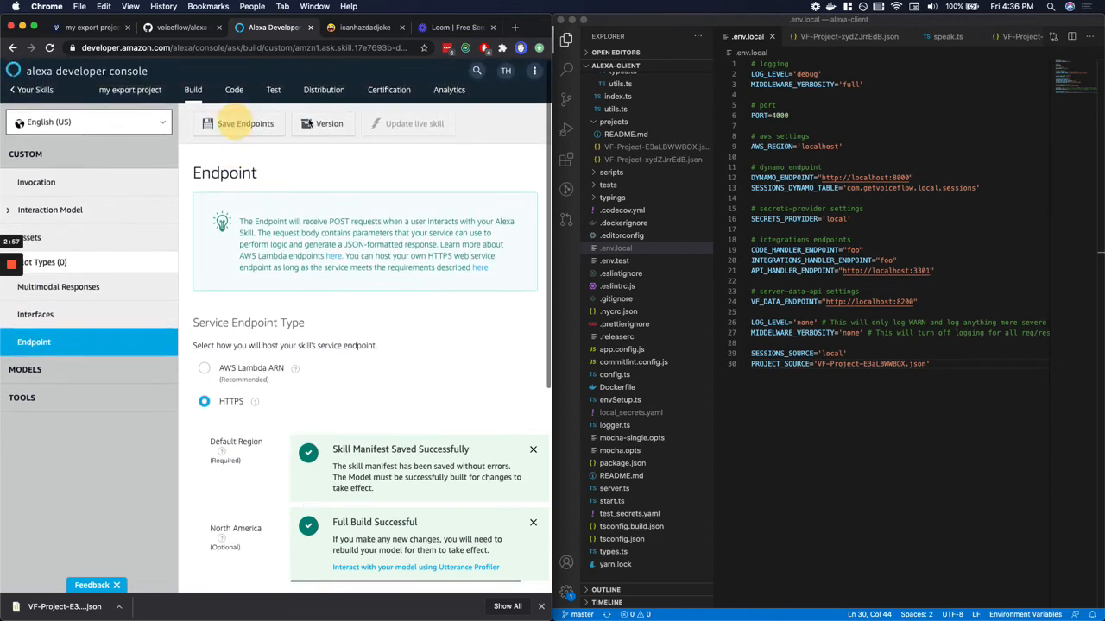
Test the skill in the Alexa simulator with "open my export project" and answer "yes" to the dad joke question
click(274, 91)
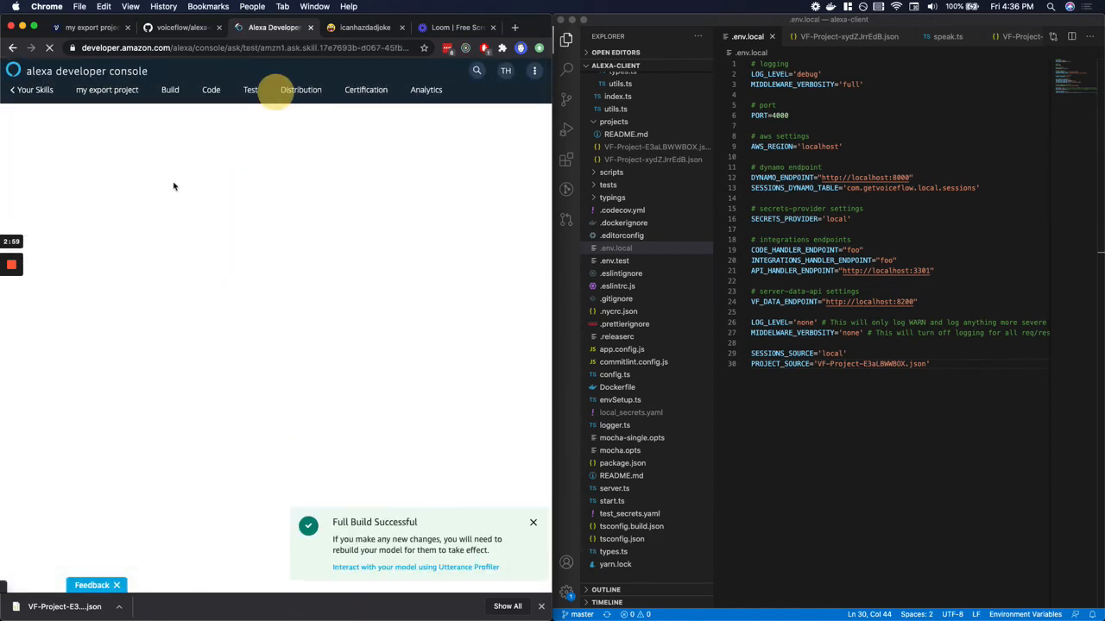
click(133, 188)
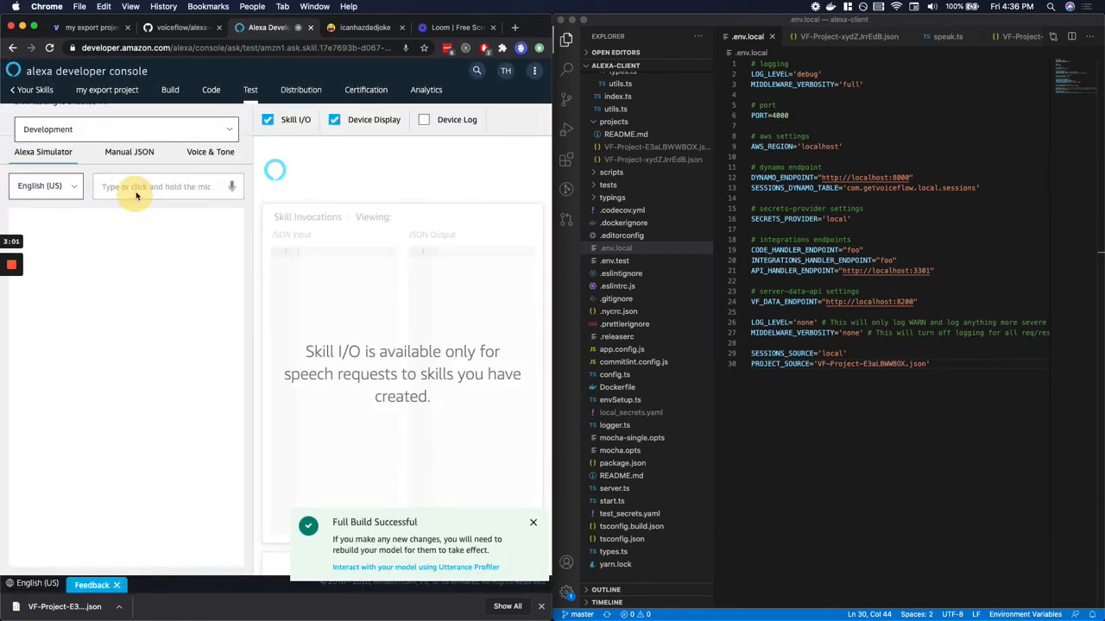
text(open my export project)
key(Return)
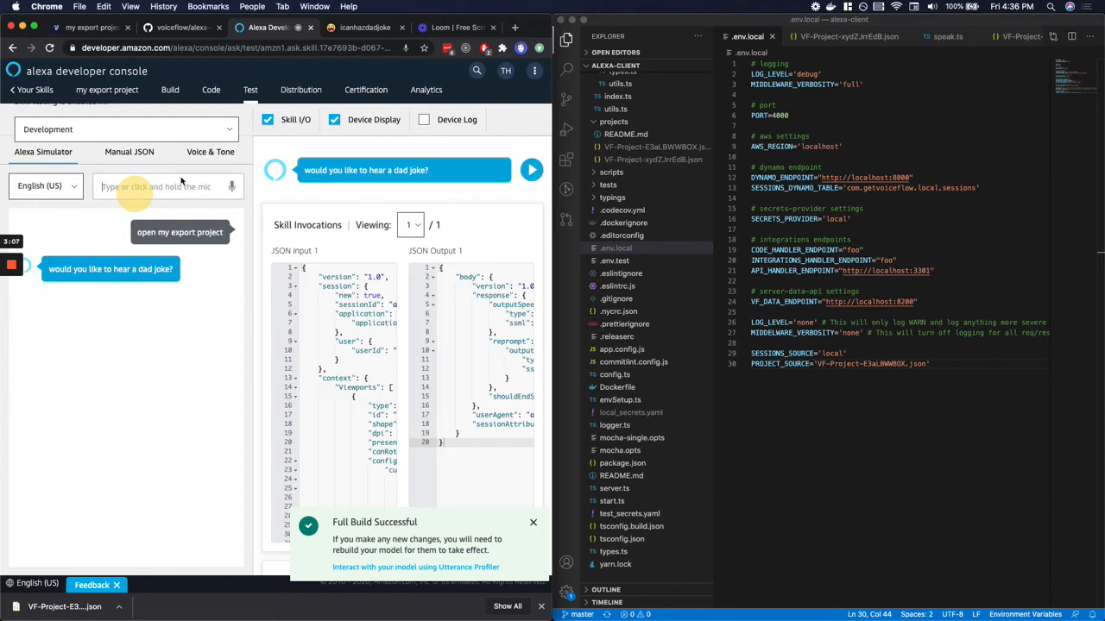
text(yes)
key(Return)
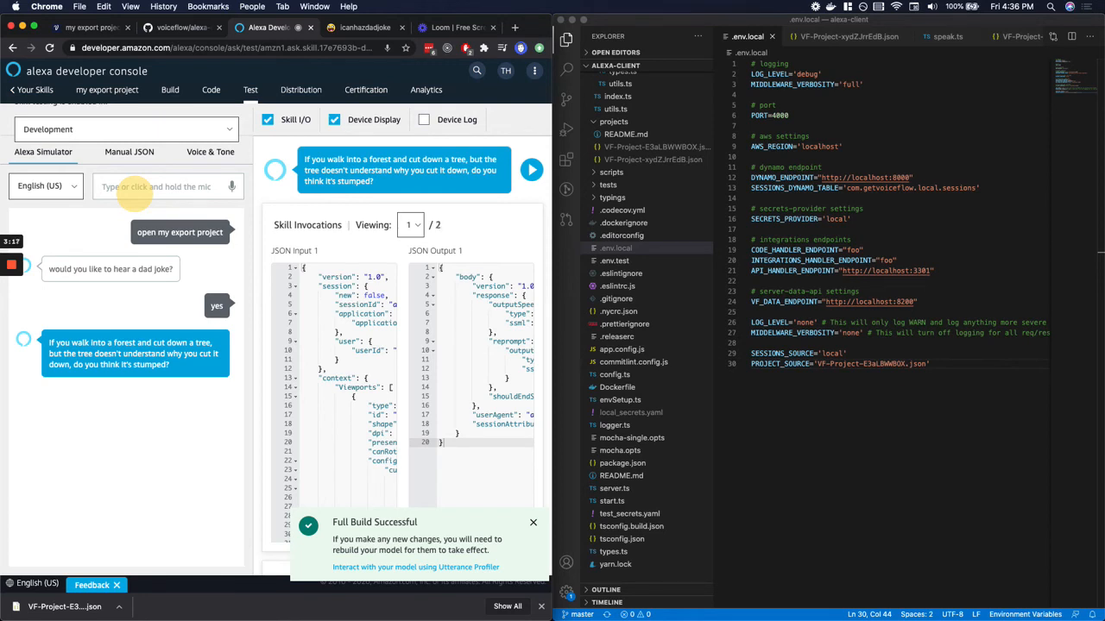
Examine the alexa-client logs and ngrok's HTTP requests in the terminal against the simulator conversation
key(ctrl+Right)
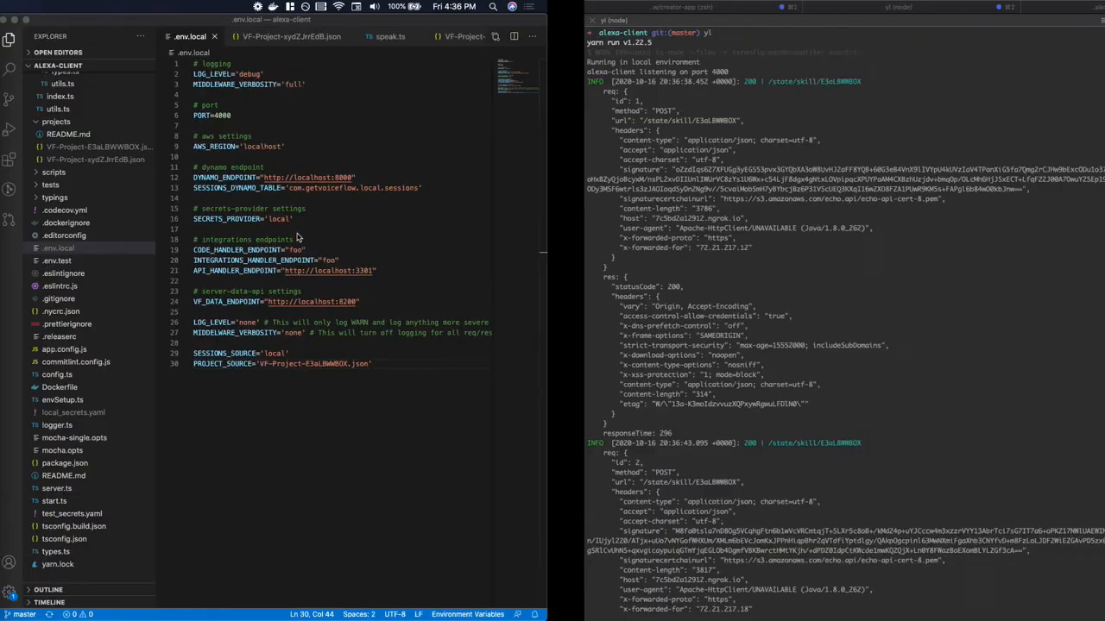
scroll(319, 243, down, 5)
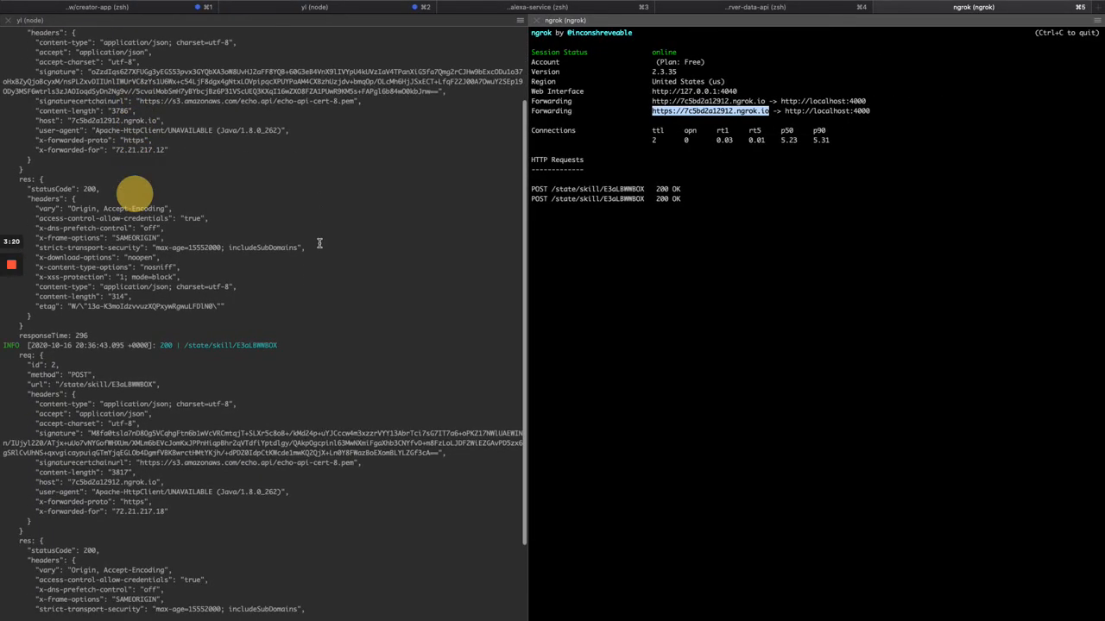
drag(671, 203, 562, 198)
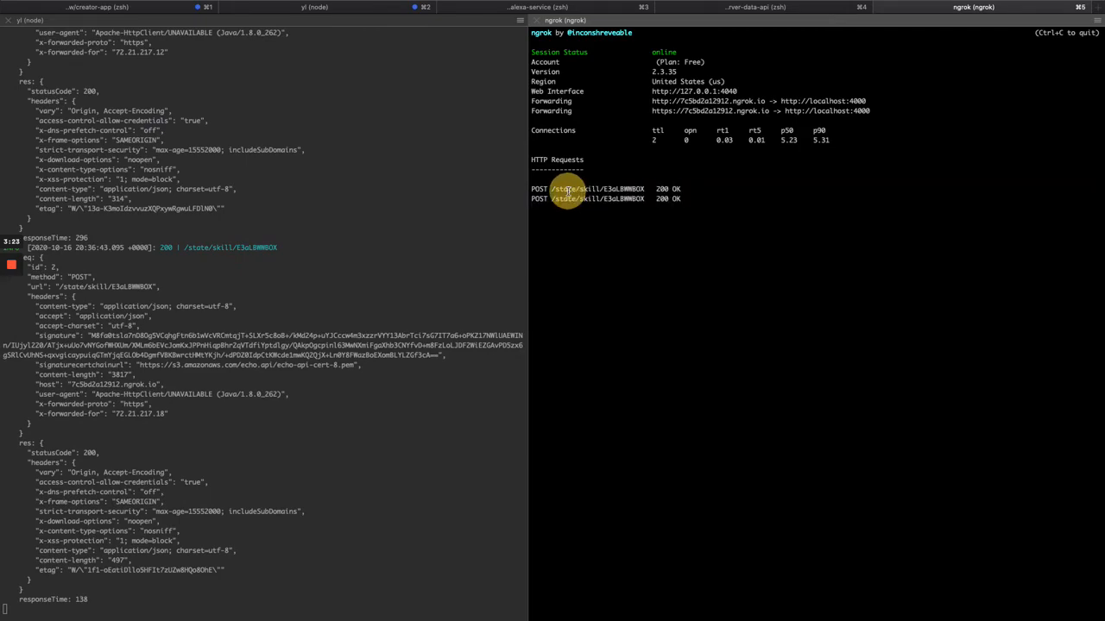
key(ctrl+Left)
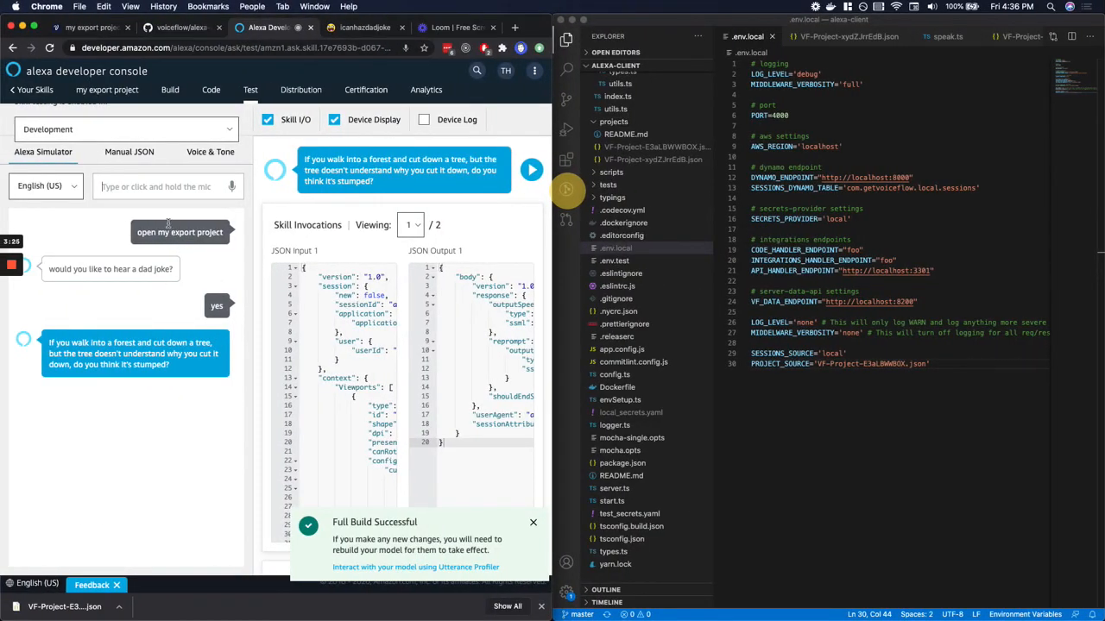
key(ctrl+Right)
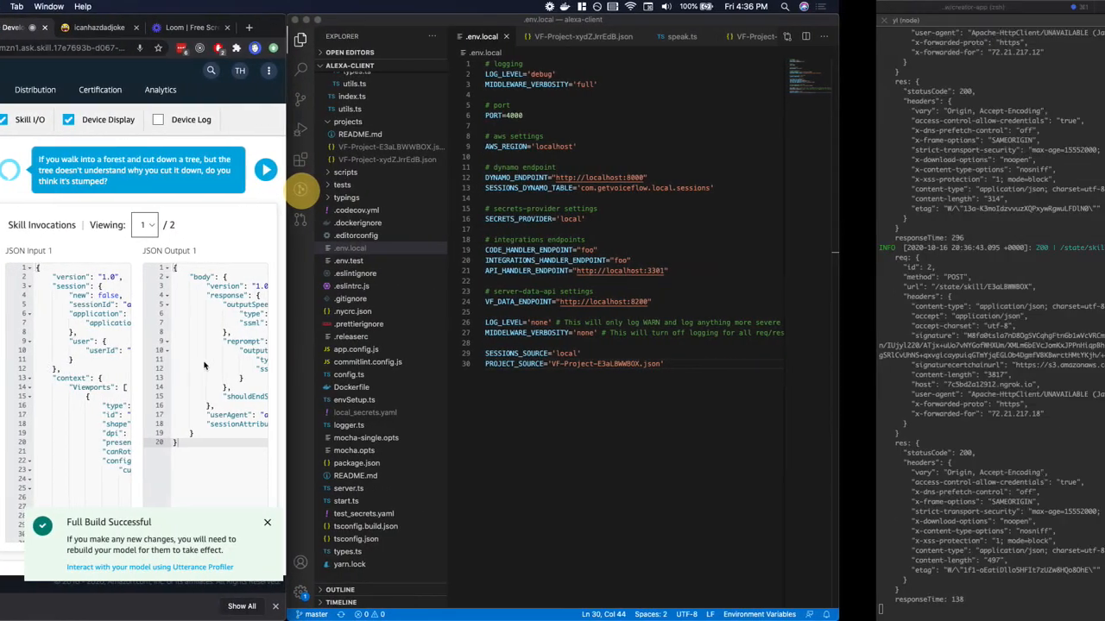
scroll(279, 303, up, 10)
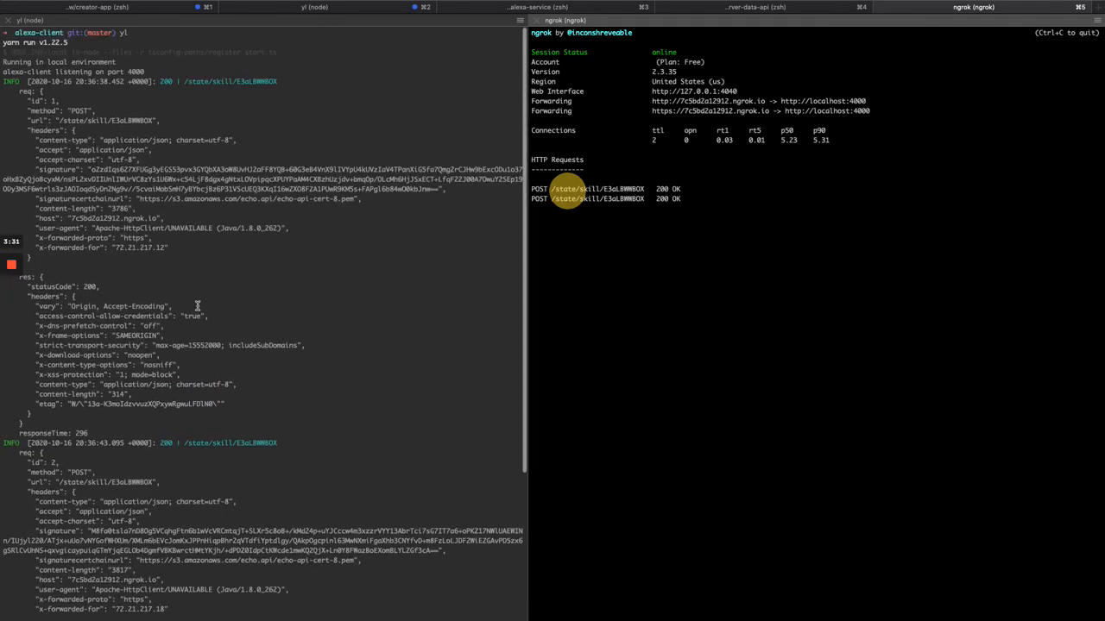
scroll(496, 190, down, 4)
key(ctrl+Left)
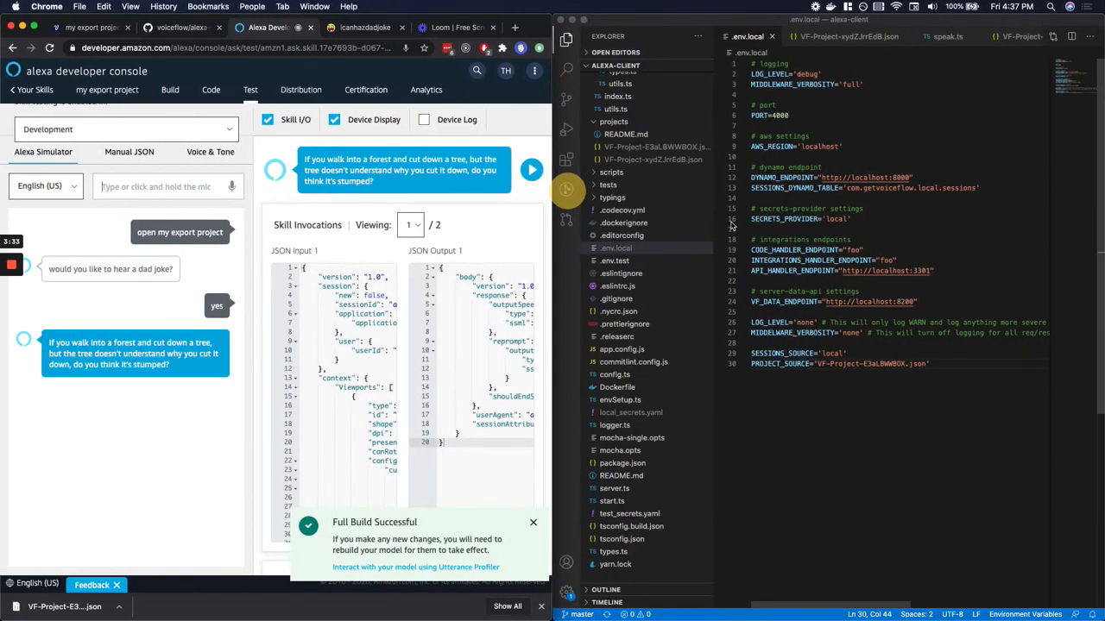
Open the speak.ts handler under lib/services/voiceflow/handlers in VS Code to examine the Speak step's code
scroll(627, 227, up, 5)
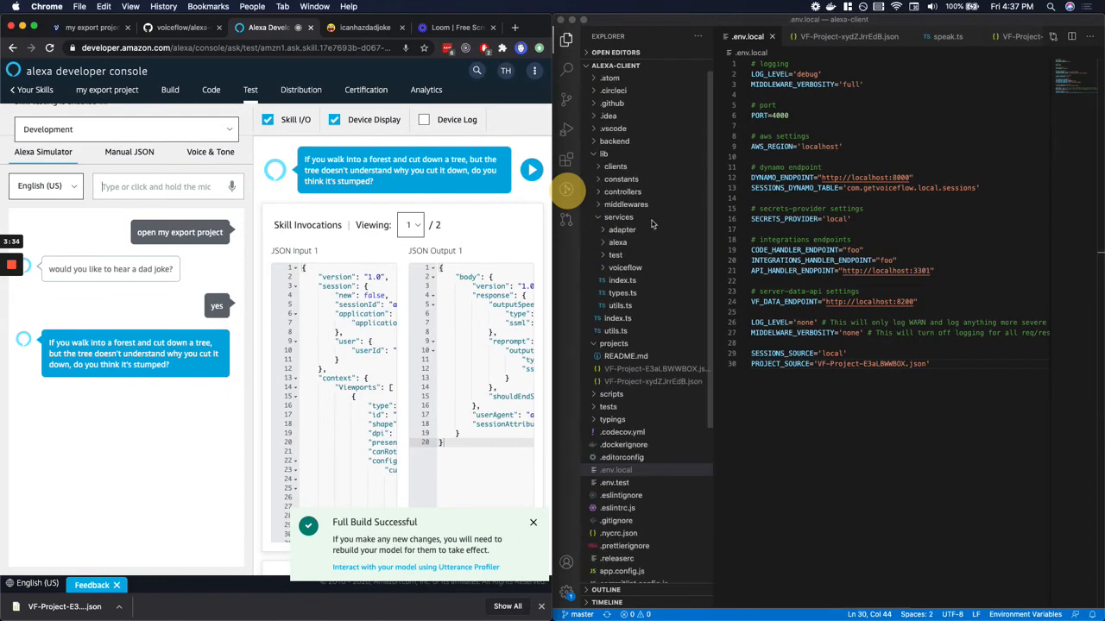
click(624, 268)
scroll(639, 311, down, 3)
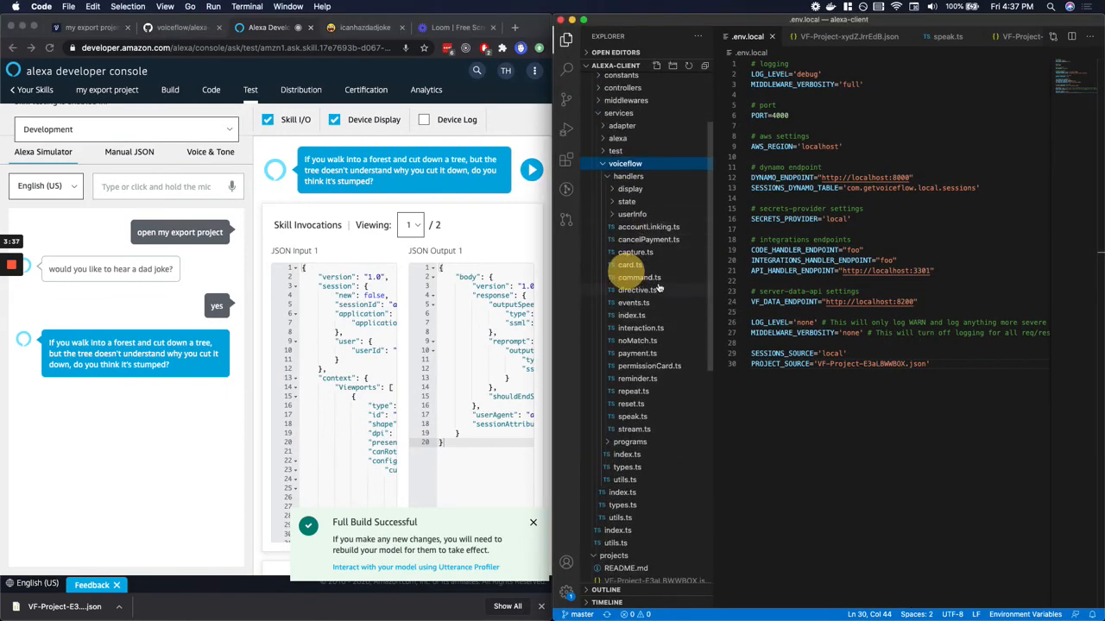
click(639, 417)
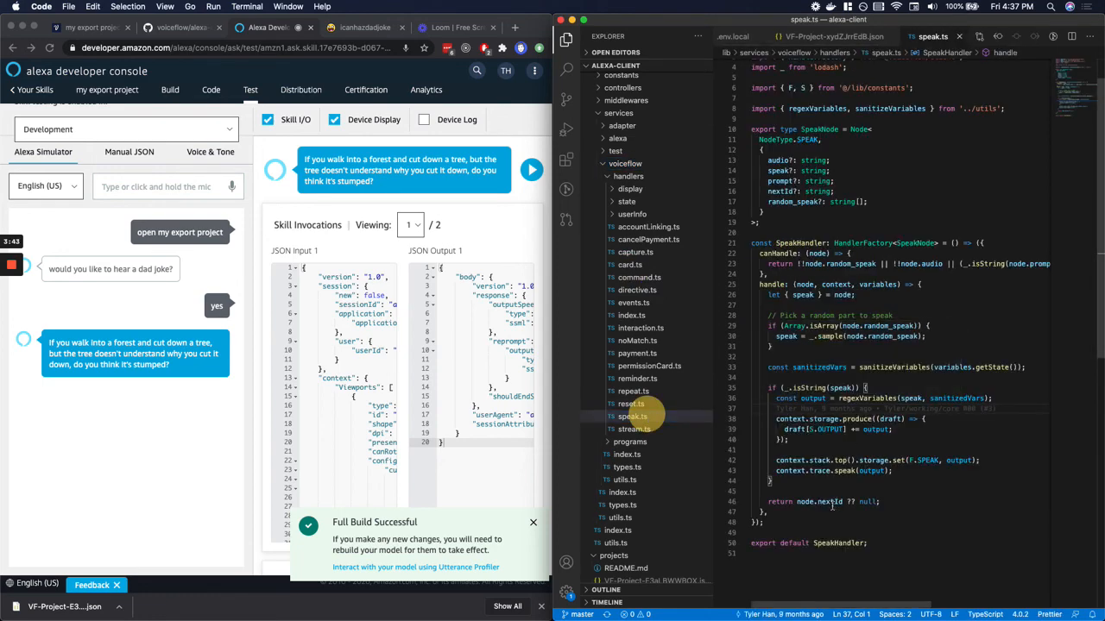
Return to the Voiceflow design canvas and add a Custom Code step in a new block below the first question block
click(101, 31)
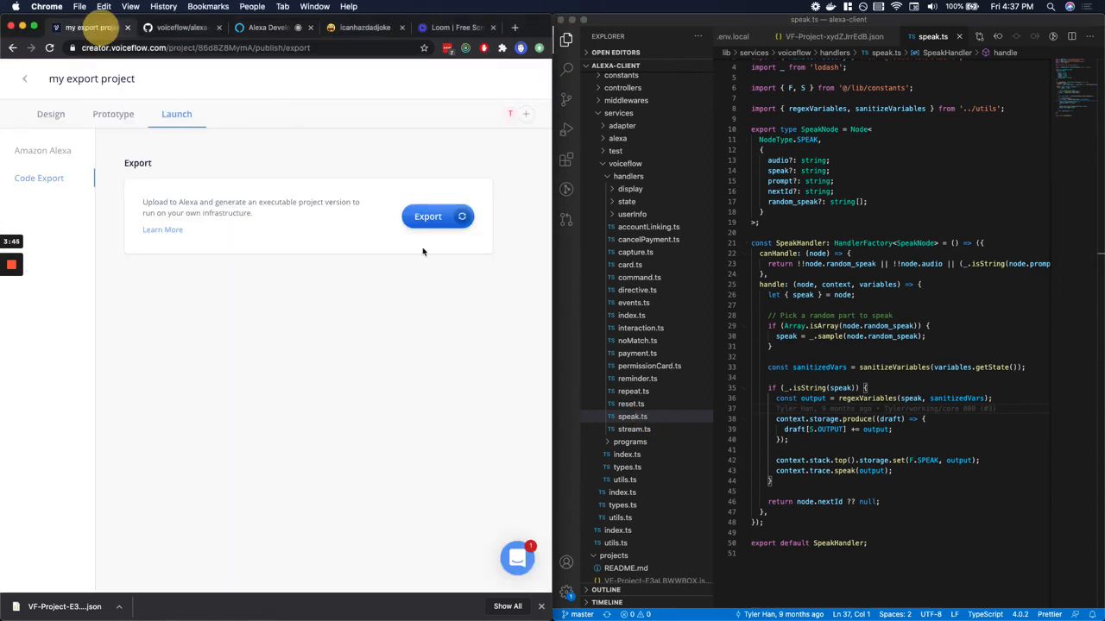
click(49, 114)
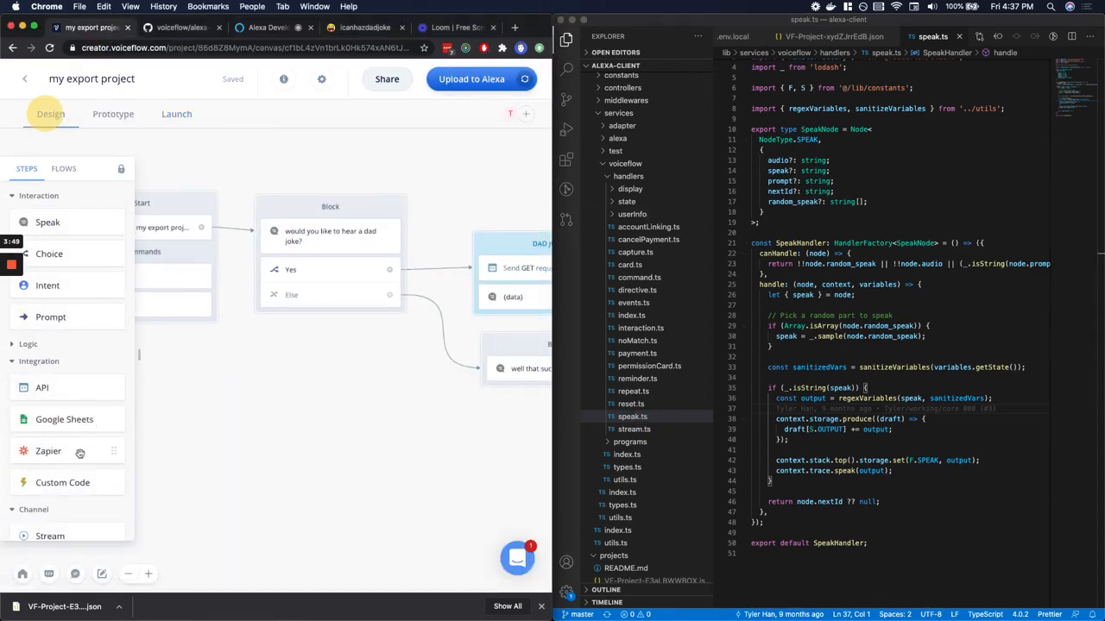
drag(62, 482, 224, 354)
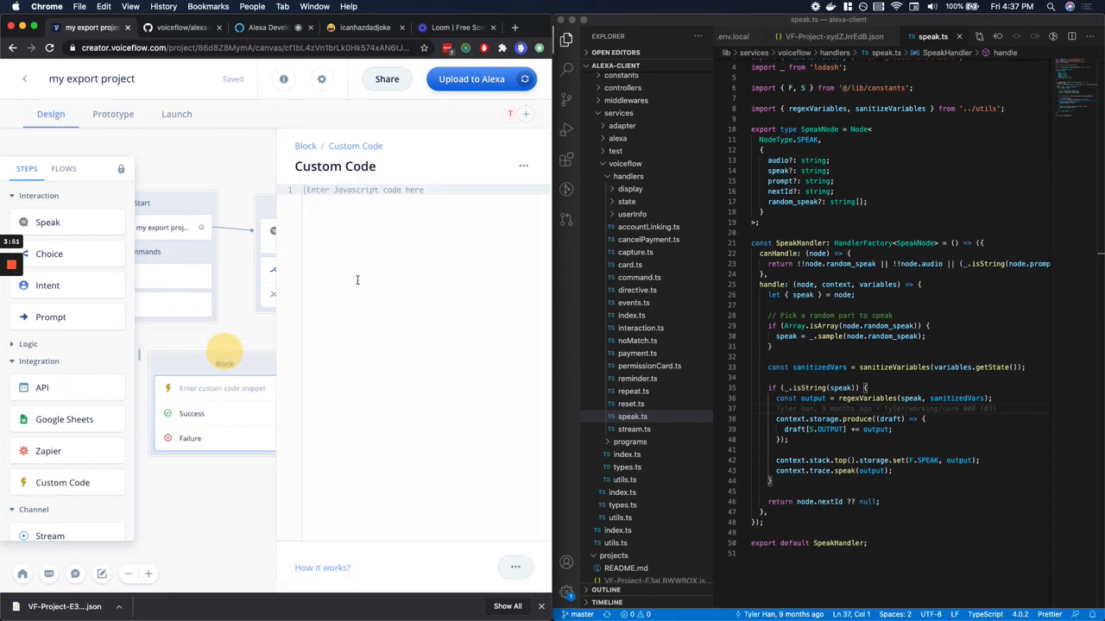